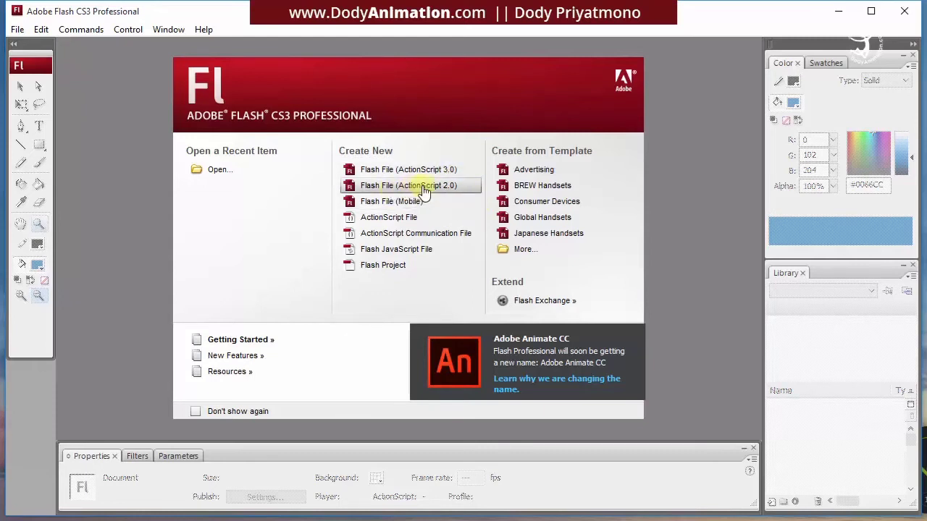
# Step: Create a new Flash File (ActionScript 2.0) and look at its dimensions in the document properties without changing them
pyautogui.click(425, 190)
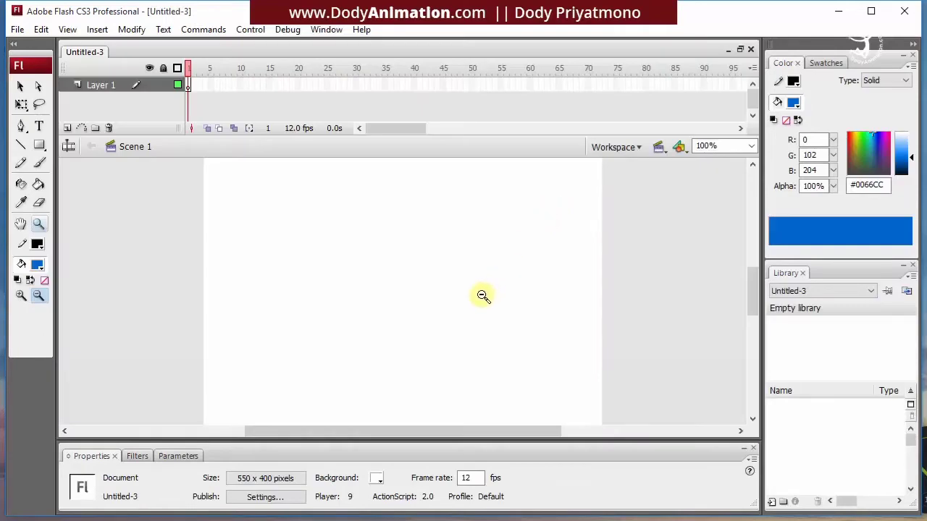
pyautogui.click(275, 485)
pyautogui.moveTo(462, 162); pyautogui.dragTo(406, 160)
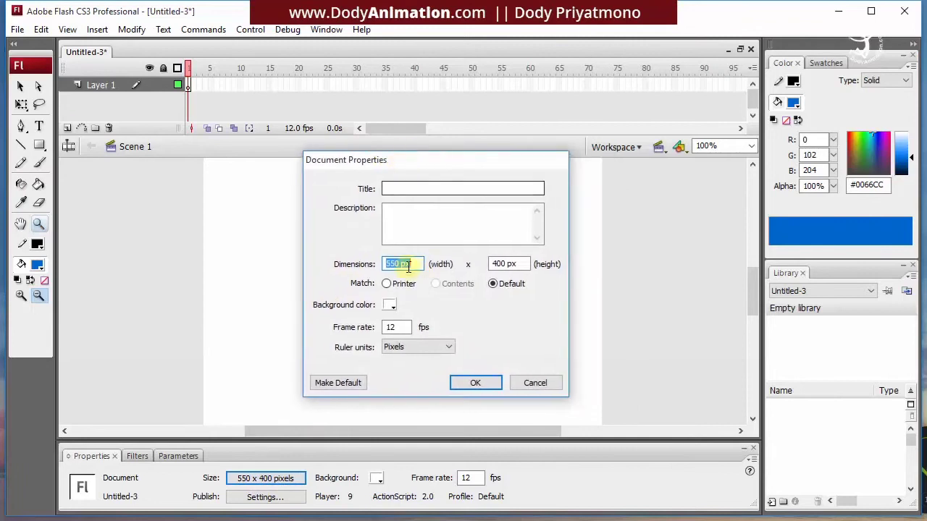
pyautogui.click(408, 267)
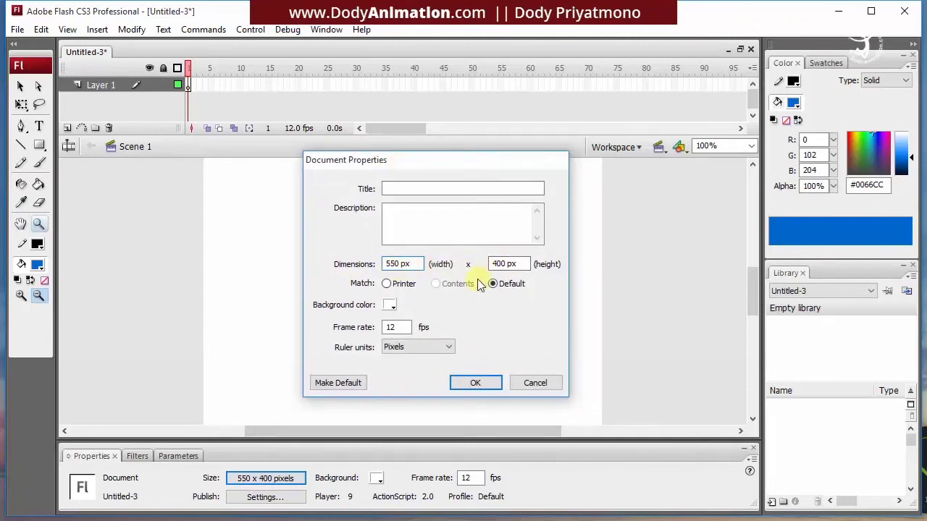
pyautogui.click(535, 383)
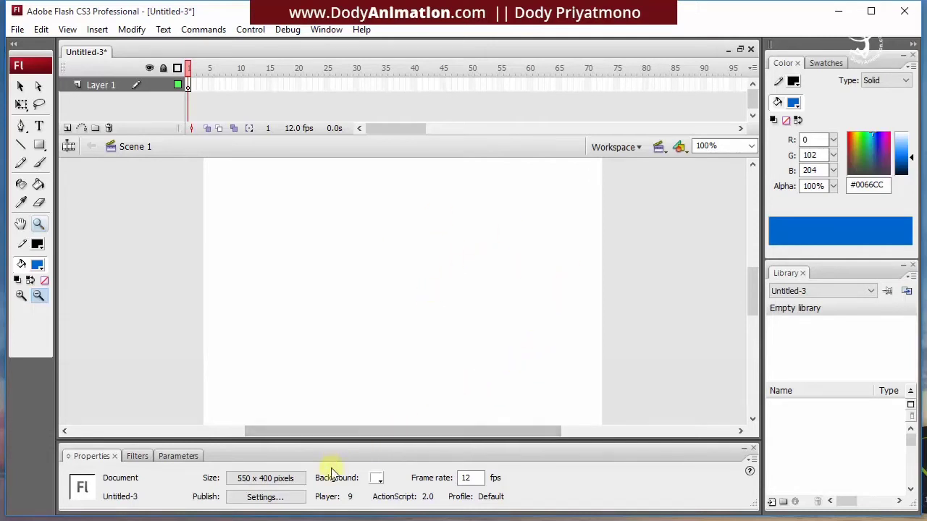
# Step: Set the document's background color to dark blue and select the frame rate value
pyautogui.click(378, 479)
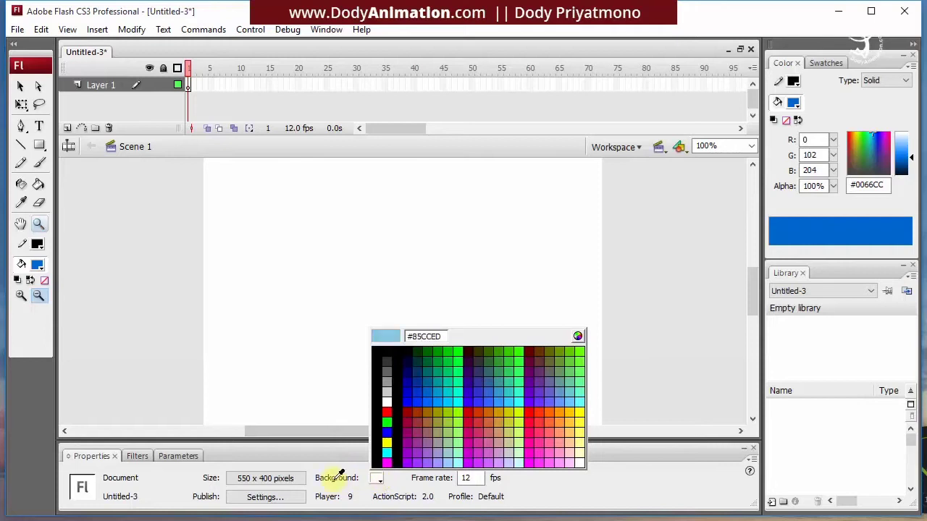
pyautogui.click(417, 370)
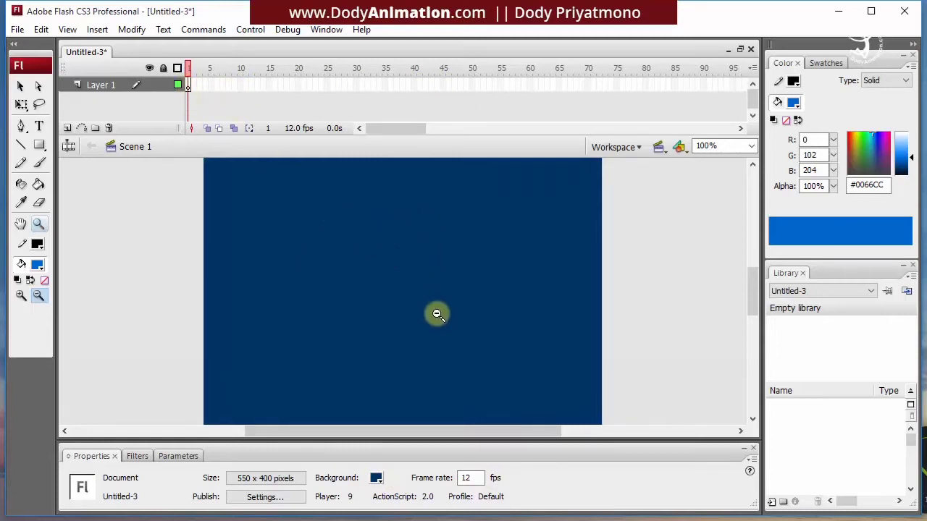
pyautogui.moveTo(472, 479); pyautogui.dragTo(454, 482)
pyautogui.click(477, 479)
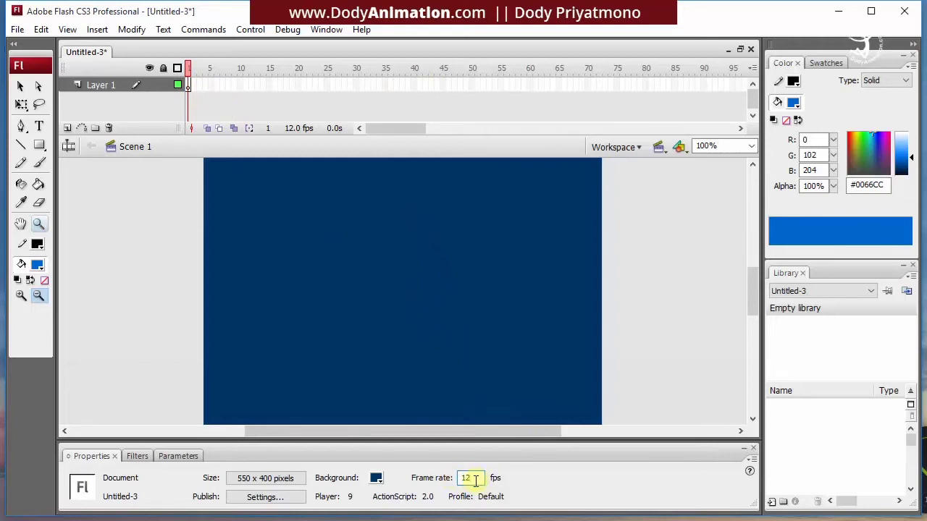
pyautogui.moveTo(476, 479); pyautogui.dragTo(441, 484)
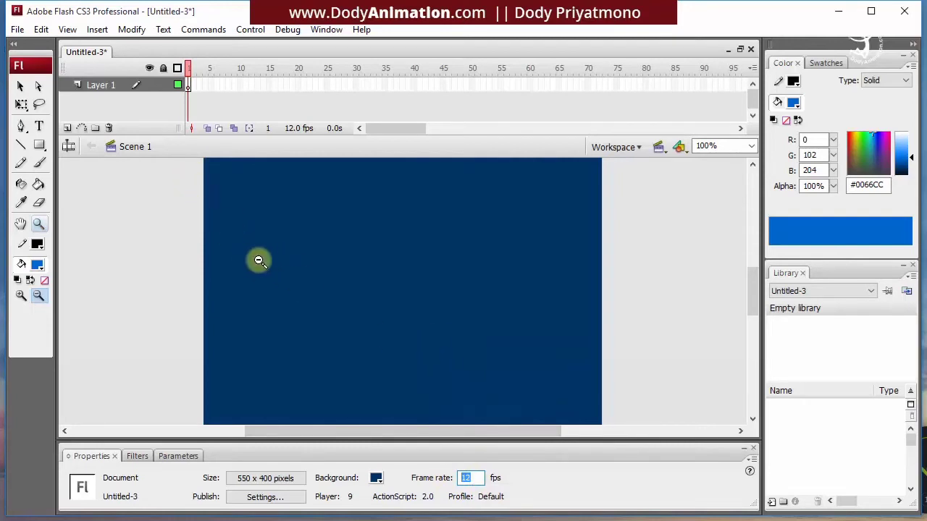
# Step: Toggle the tool palette between its one-column and two-column layouts, ending with two columns
pyautogui.click(13, 46)
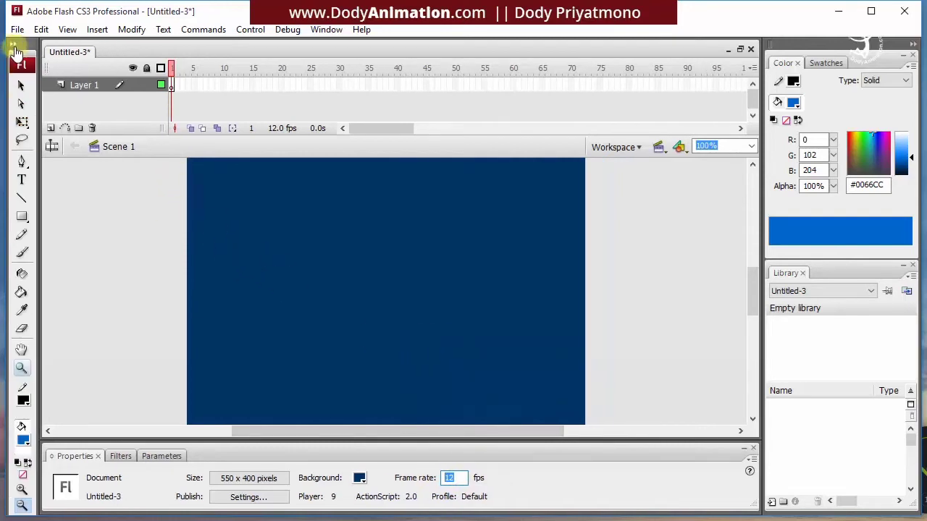
pyautogui.click(13, 44)
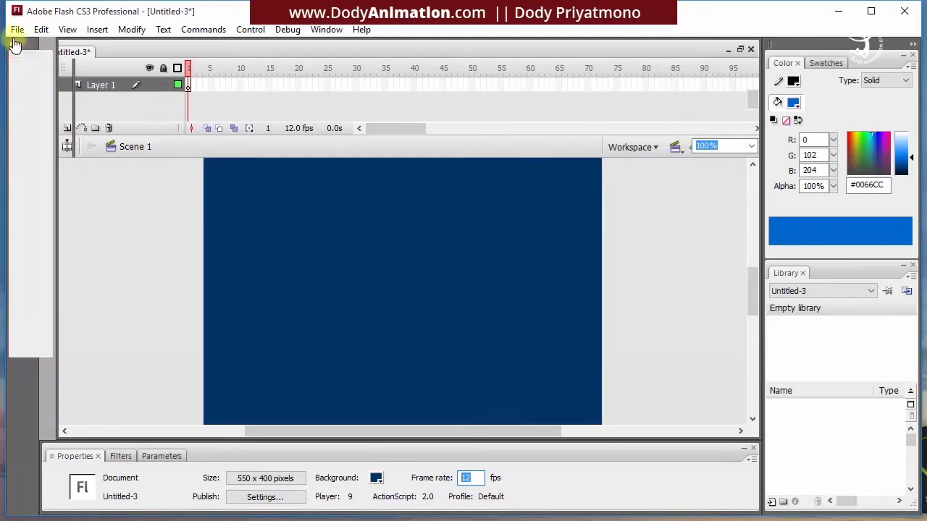
pyautogui.click(12, 41)
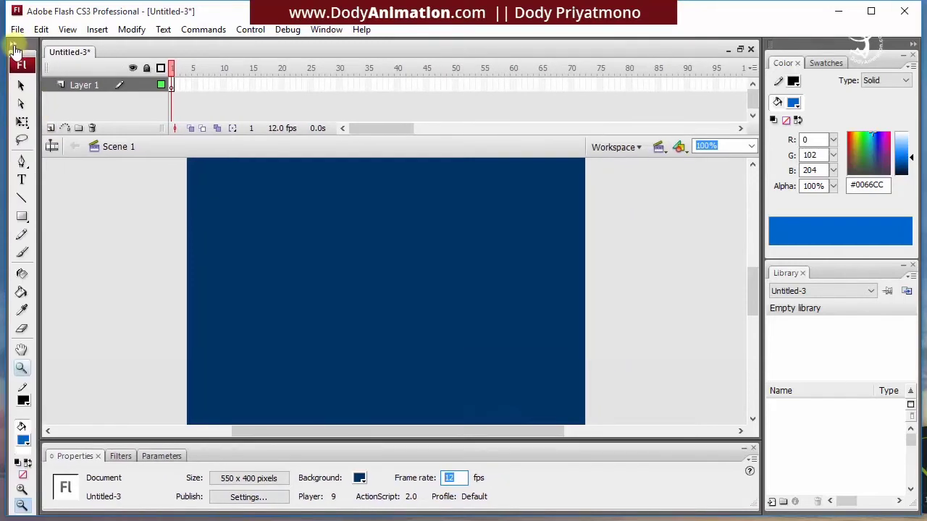
pyautogui.click(13, 47)
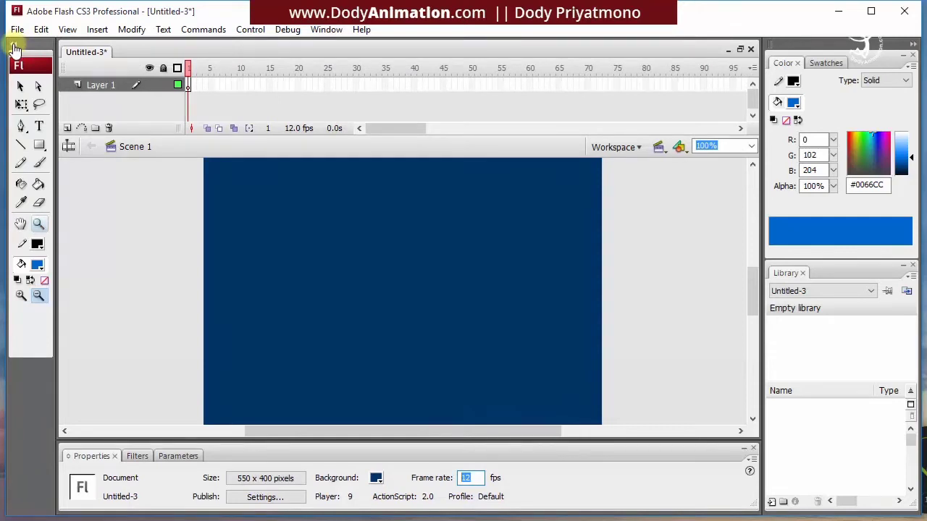
pyautogui.click(13, 48)
pyautogui.click(13, 44)
pyautogui.click(15, 47)
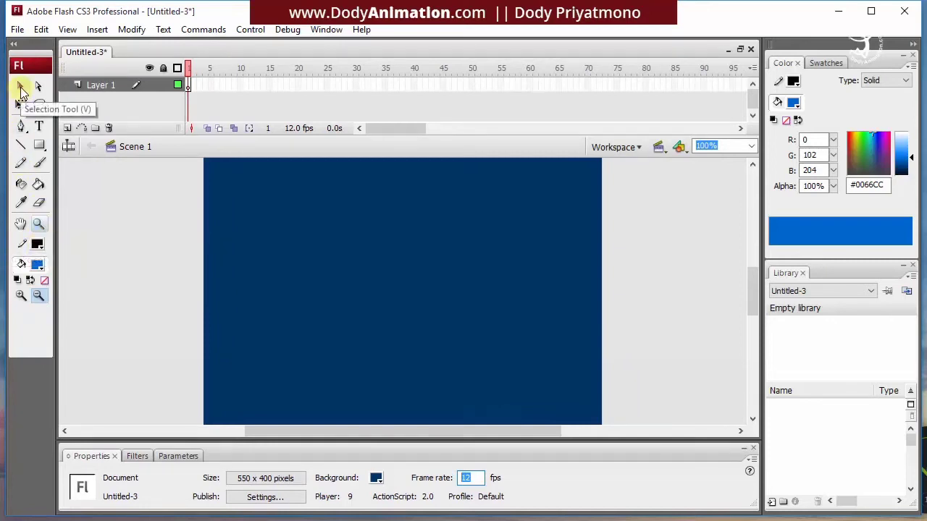
pyautogui.click(21, 88)
pyautogui.click(283, 219)
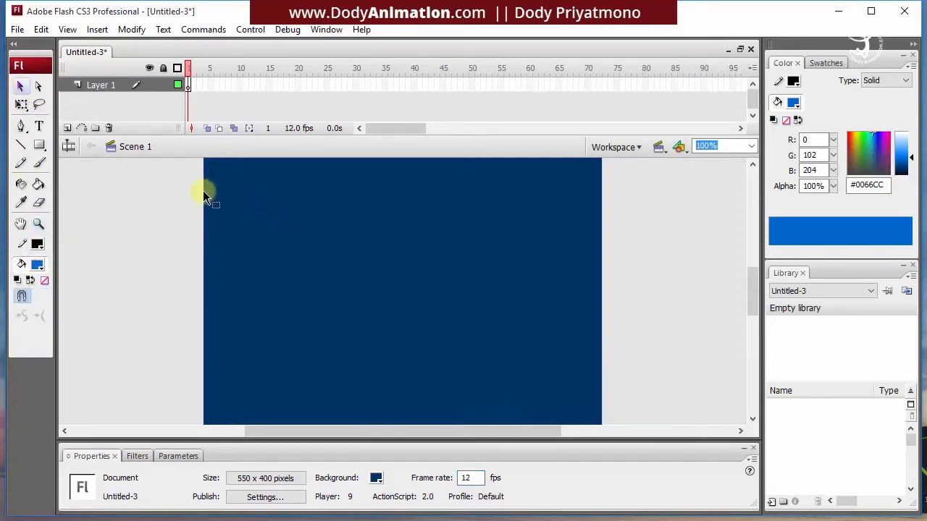
pyautogui.click(39, 88)
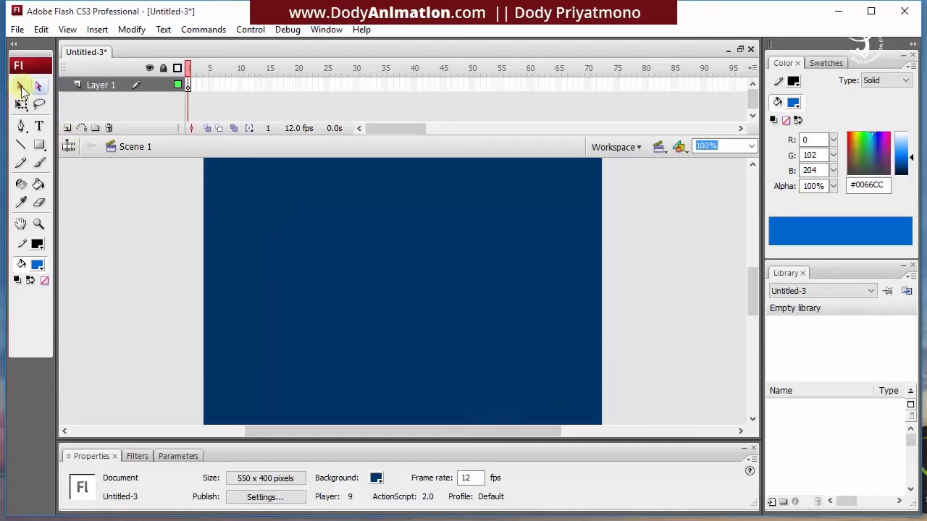
pyautogui.click(20, 88)
# Step: Draw a #0066CC rectangle with a black outline left of the stage's center, and shift its fill and outline slightly right
pyautogui.click(39, 145)
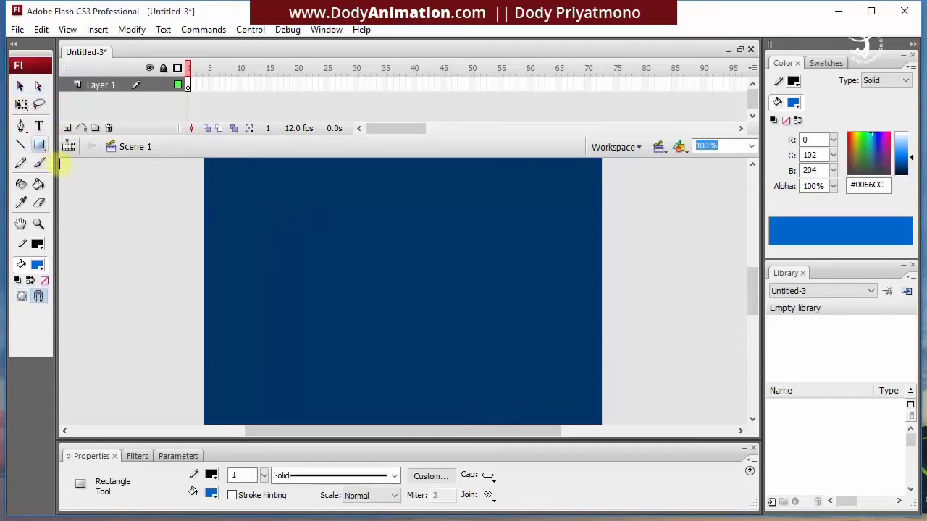
pyautogui.moveTo(276, 246); pyautogui.dragTo(404, 314)
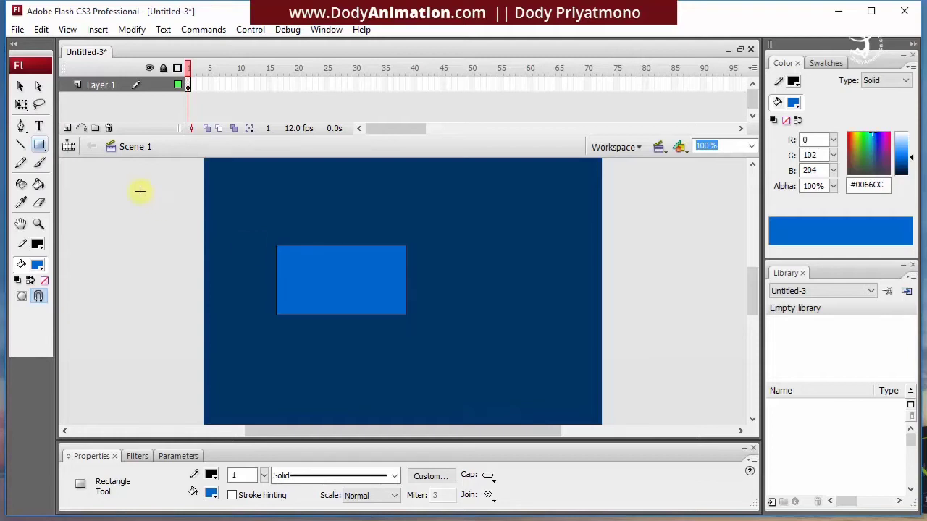
pyautogui.click(20, 87)
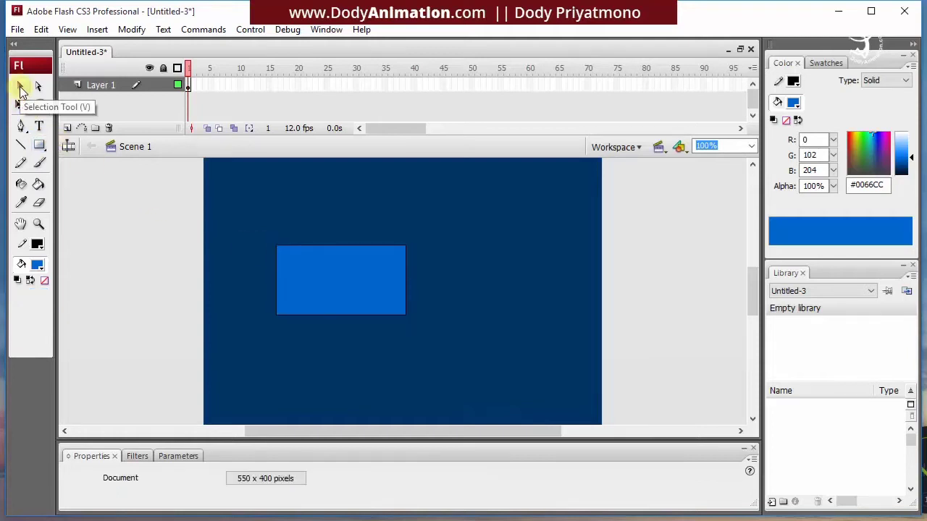
pyautogui.moveTo(477, 358); pyautogui.dragTo(477, 358)
pyautogui.moveTo(349, 288); pyautogui.dragTo(380, 287)
pyautogui.click(224, 290)
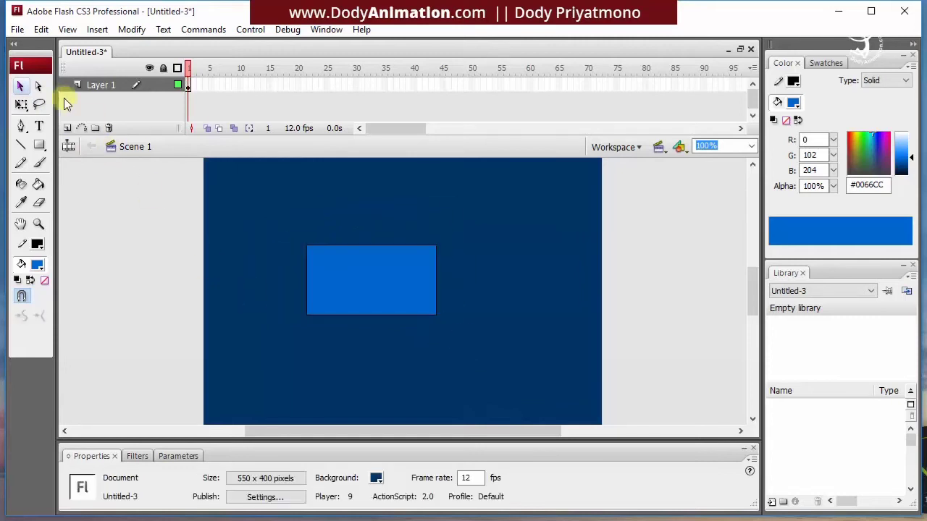
# Step: Reshape the rectangle into an irregular quadrilateral by moving its four corner points with the Subselection tool
pyautogui.click(39, 87)
pyautogui.click(306, 246)
pyautogui.moveTo(307, 246)
pyautogui.mouseDown()
pyautogui.moveTo(326, 238)
pyautogui.moveTo(298, 231)
pyautogui.mouseUp()
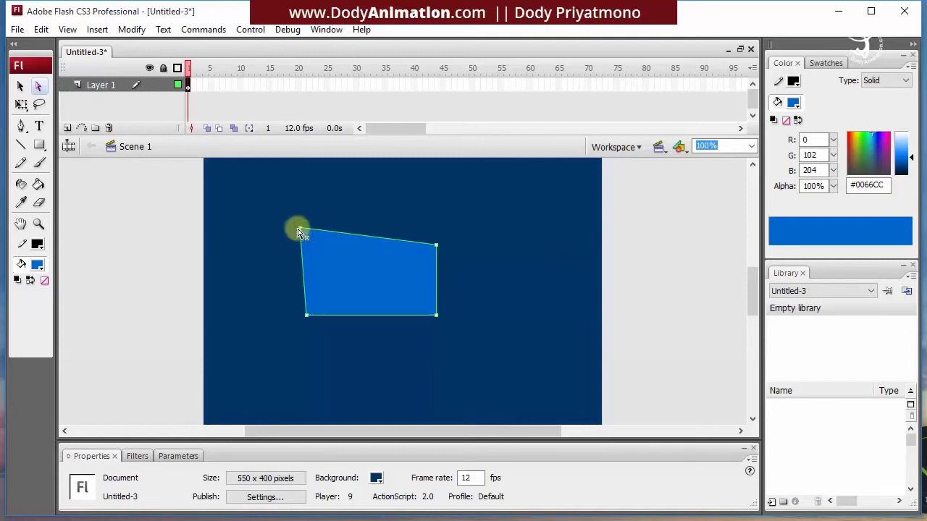
pyautogui.moveTo(307, 315); pyautogui.dragTo(333, 335)
pyautogui.moveTo(436, 315); pyautogui.dragTo(409, 320)
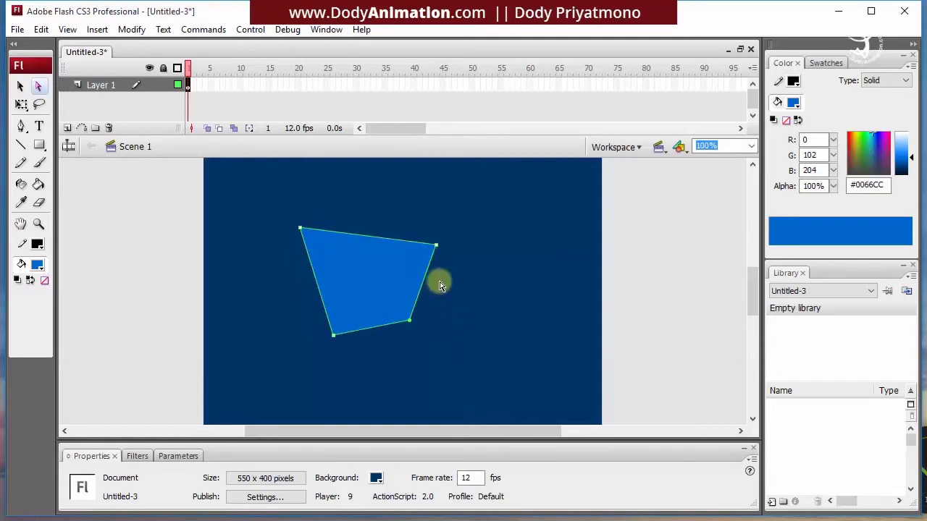
pyautogui.moveTo(435, 245); pyautogui.dragTo(419, 243)
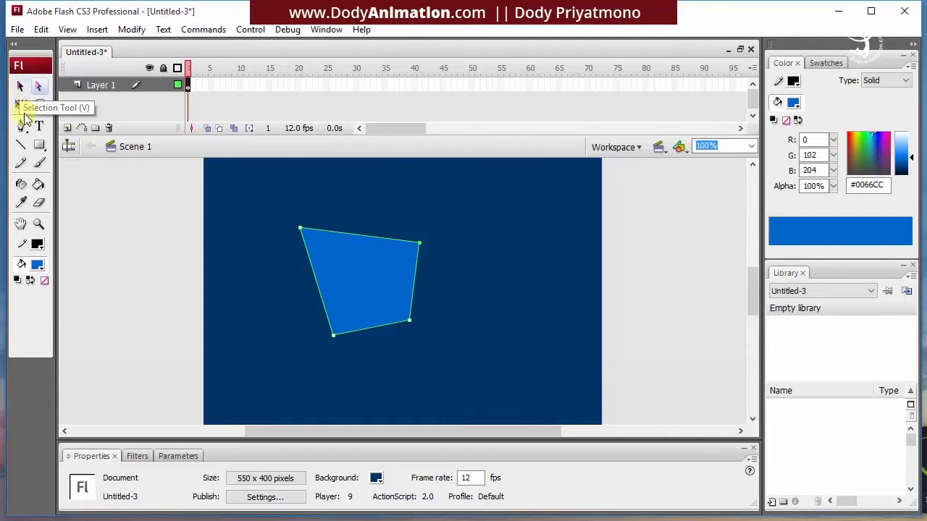
# Step: Move the quadrilateral up and to the right and rotate it slightly counterclockwise with Free Transform
pyautogui.click(21, 104)
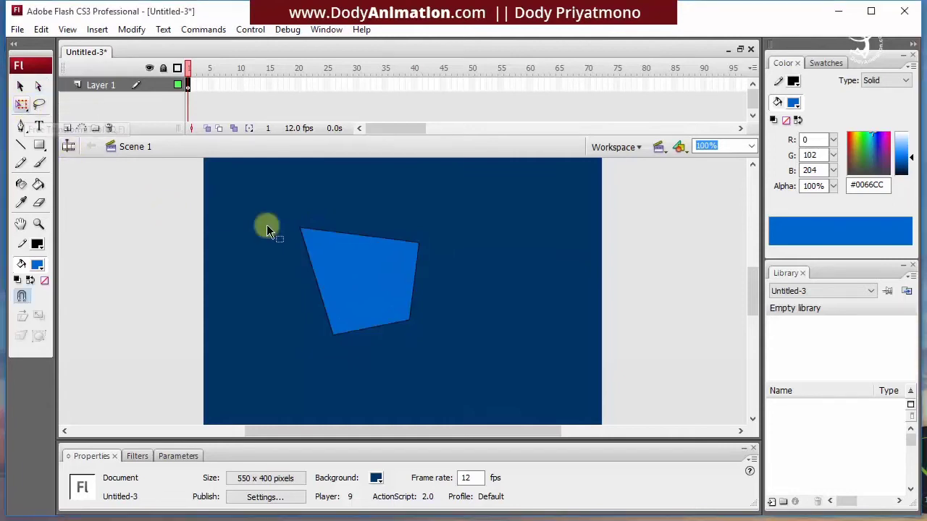
pyautogui.click(377, 285)
pyautogui.moveTo(376, 285); pyautogui.dragTo(439, 266)
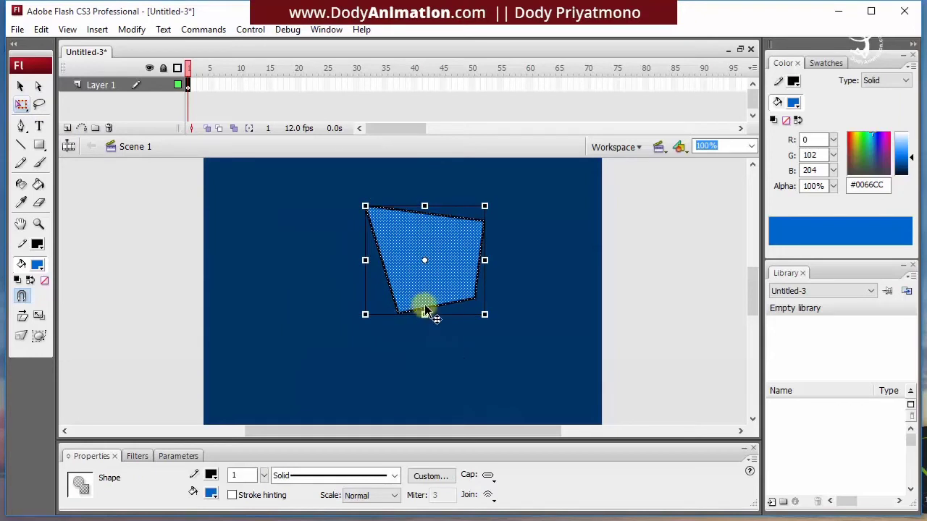
pyautogui.moveTo(482, 204); pyautogui.dragTo(472, 186)
pyautogui.moveTo(497, 299)
pyautogui.mouseDown()
pyautogui.moveTo(461, 335)
pyautogui.moveTo(499, 271)
pyautogui.moveTo(495, 296)
pyautogui.moveTo(497, 286)
pyautogui.mouseUp()
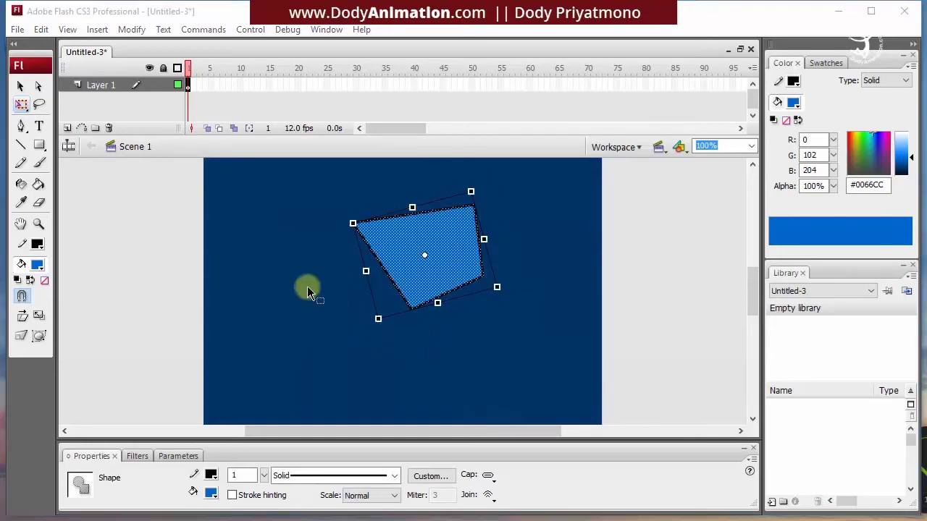
# Step: Lasso the left part of the quadrilateral and move the cut piece away to the left
pyautogui.click(39, 104)
pyautogui.moveTo(440, 221)
pyautogui.mouseDown()
pyautogui.moveTo(420, 209)
pyautogui.moveTo(418, 246)
pyautogui.moveTo(374, 283)
pyautogui.moveTo(324, 272)
pyautogui.moveTo(305, 222)
pyautogui.mouseUp()
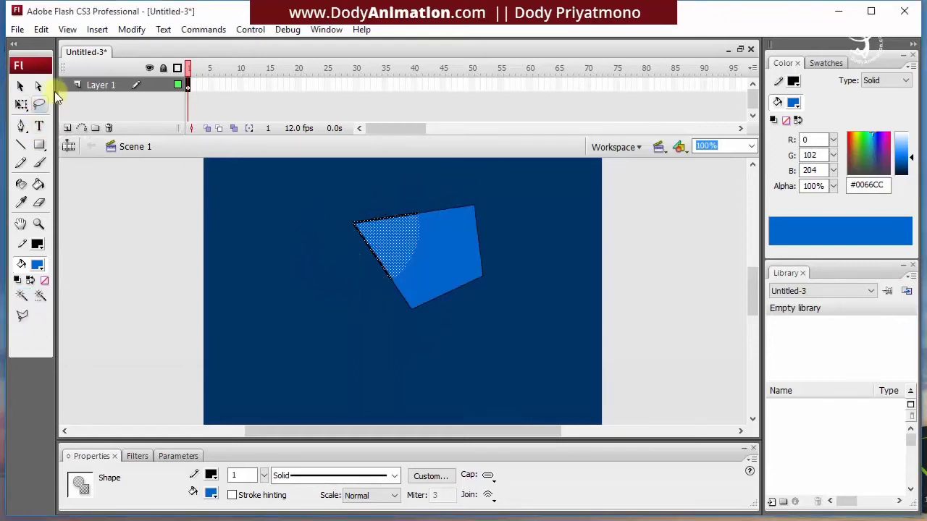
pyautogui.click(21, 86)
pyautogui.moveTo(368, 240); pyautogui.dragTo(321, 231)
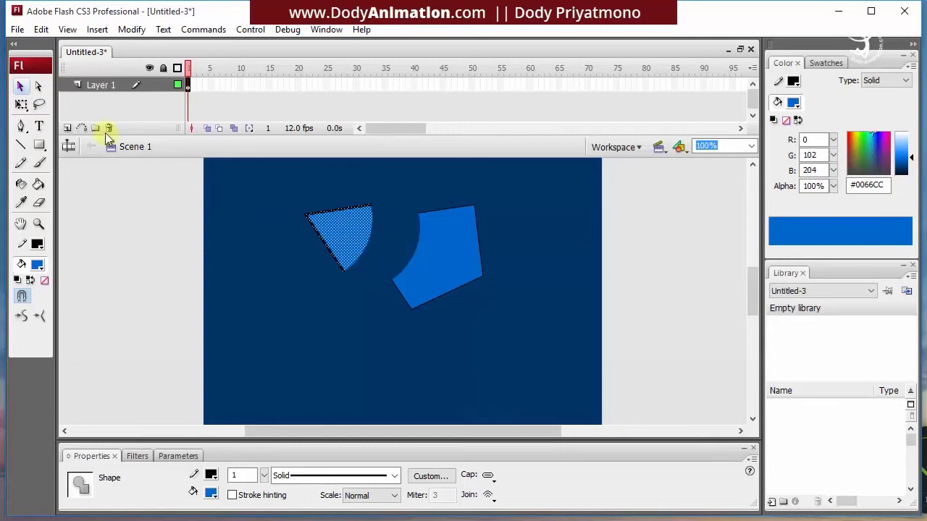
# Step: Draw a closed four-point outline with the Pen tool left of the cut piece
pyautogui.click(21, 127)
pyautogui.click(268, 223)
pyautogui.click(260, 279)
pyautogui.click(316, 297)
pyautogui.click(324, 262)
pyautogui.click(267, 223)
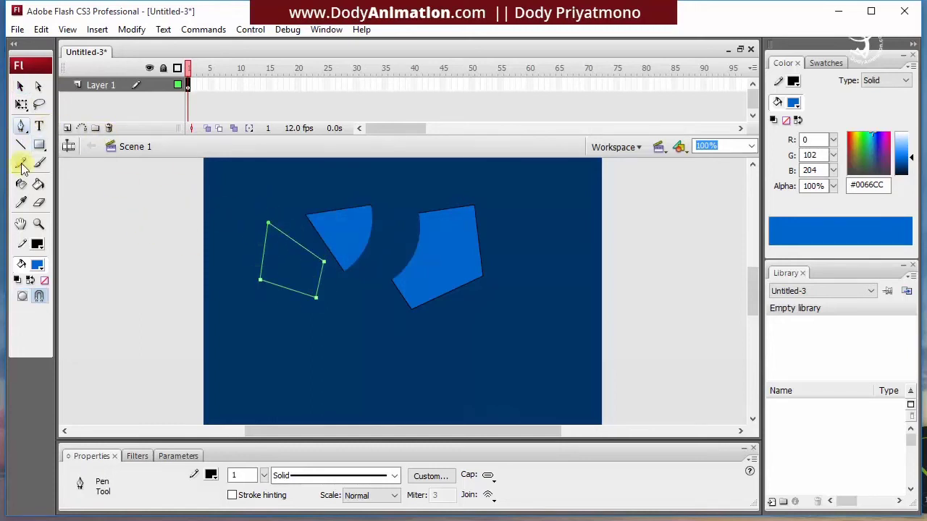
# Step: Draw a straight horizontal line above the shapes with the Line tool
pyautogui.click(39, 126)
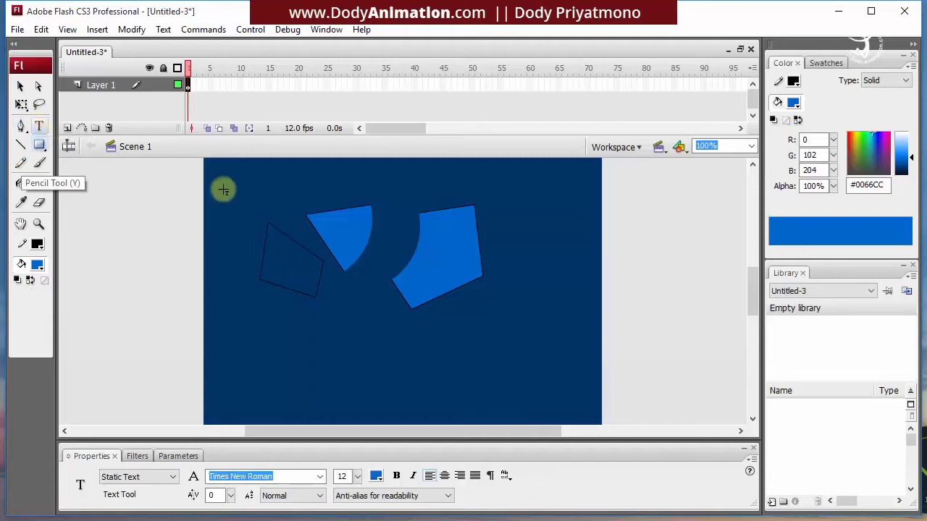
pyautogui.click(21, 145)
pyautogui.moveTo(238, 182); pyautogui.dragTo(422, 182)
# Step: Draw three blue rectangles: a wide one below the shapes, a tall one and a small wide one to their right
pyautogui.click(39, 145)
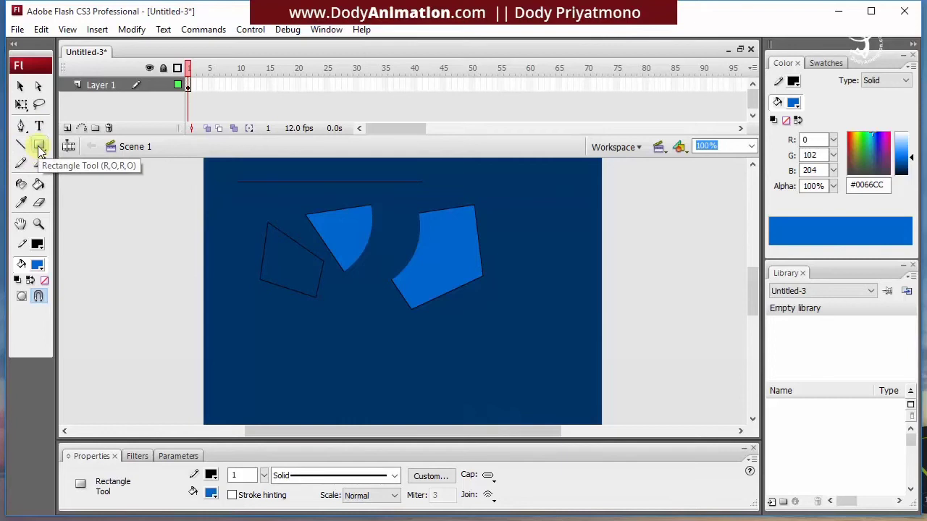
pyautogui.moveTo(288, 326); pyautogui.dragTo(437, 391)
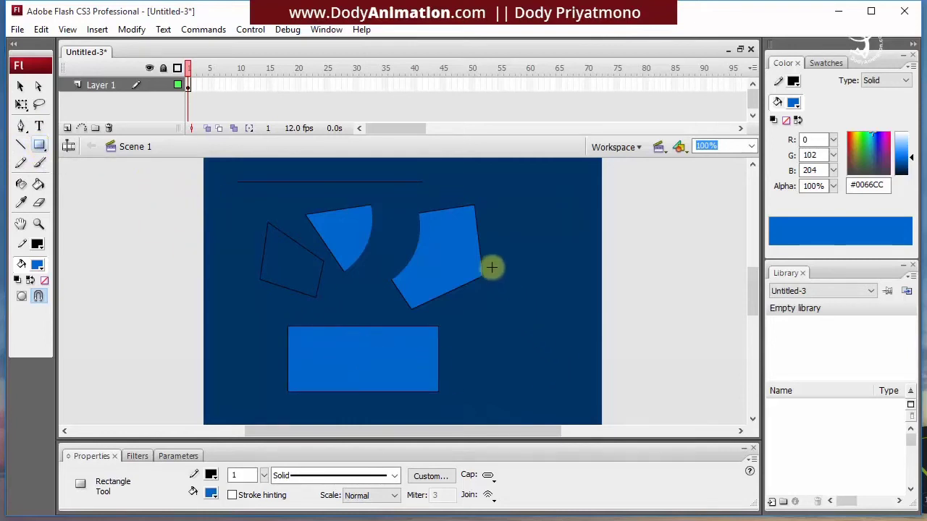
pyautogui.moveTo(492, 267); pyautogui.dragTo(558, 375)
pyautogui.moveTo(494, 208); pyautogui.dragTo(575, 240)
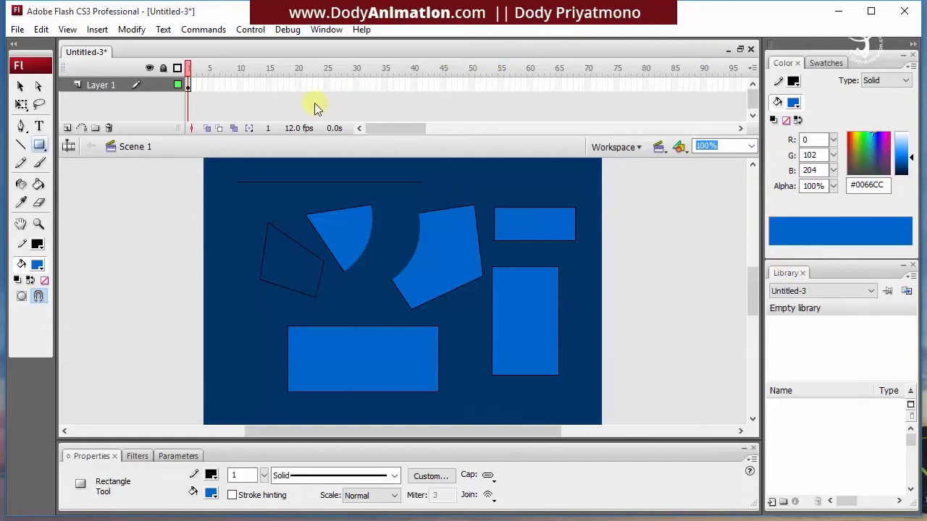
# Step: Draw a curved Pencil line left of the pen outline and a blue Brush stroke across the outline's right part
pyautogui.click(20, 167)
pyautogui.moveTo(271, 193)
pyautogui.mouseDown()
pyautogui.moveTo(238, 253)
pyautogui.moveTo(232, 297)
pyautogui.mouseUp()
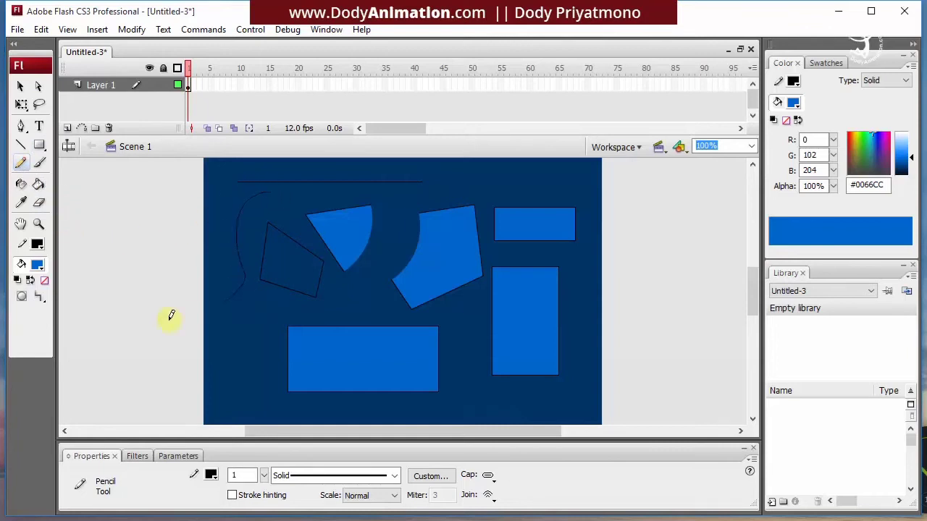
pyautogui.click(40, 165)
pyautogui.moveTo(321, 205); pyautogui.dragTo(297, 304)
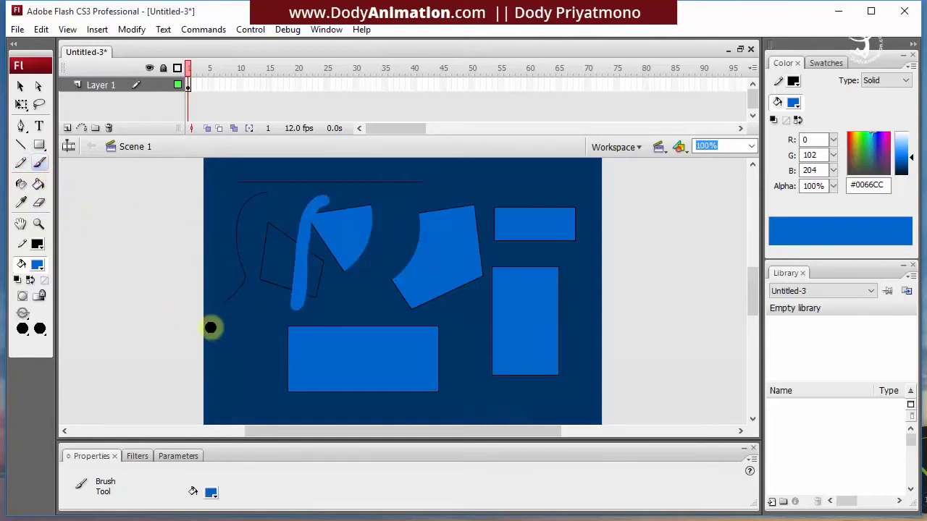
# Step: Recolor the Pencil curve, the pen outline and the cut piece's upper edge bright green (#00FF00) with the Ink Bottle tool
pyautogui.click(21, 185)
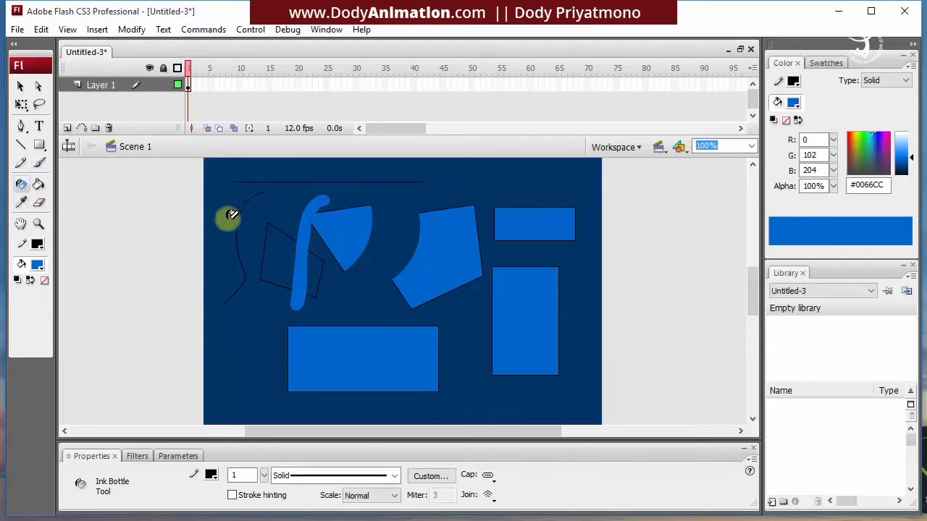
pyautogui.click(37, 244)
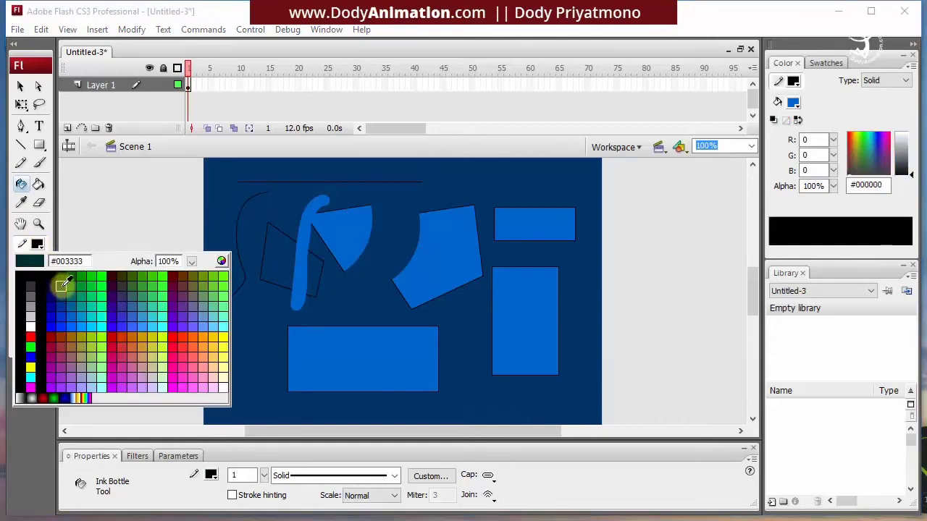
pyautogui.click(108, 274)
pyautogui.click(244, 205)
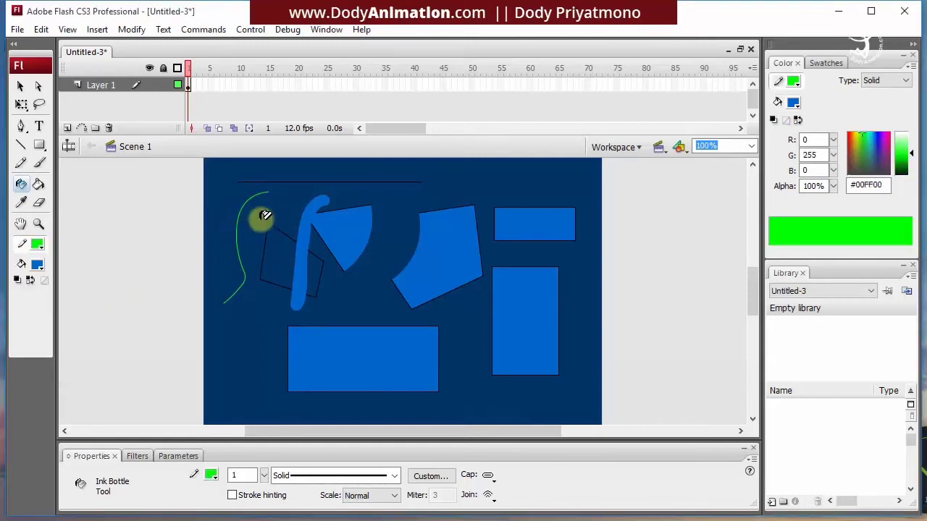
pyautogui.click(270, 223)
pyautogui.click(333, 205)
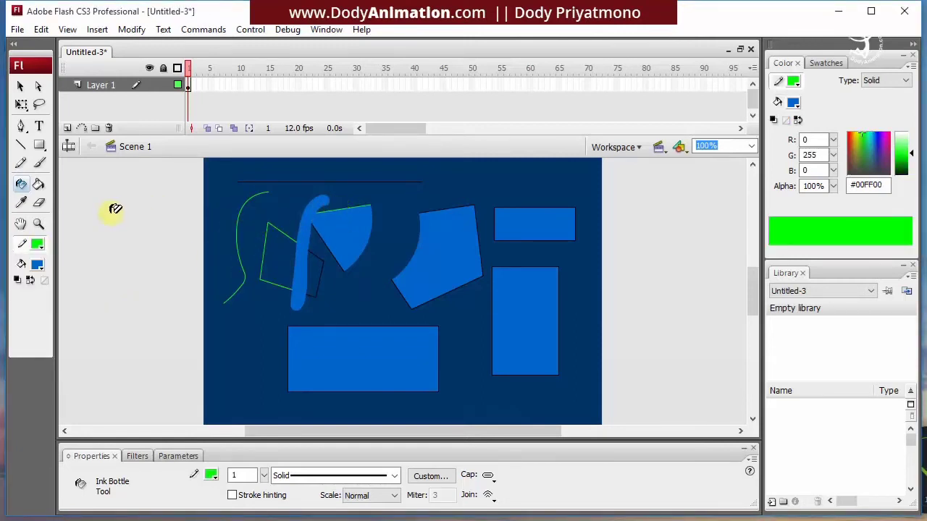
# Step: Fill the cut piece, the large polygon, the wide lower rectangle and the tall rectangle with green (#009900) using the Paint Bucket tool
pyautogui.click(38, 186)
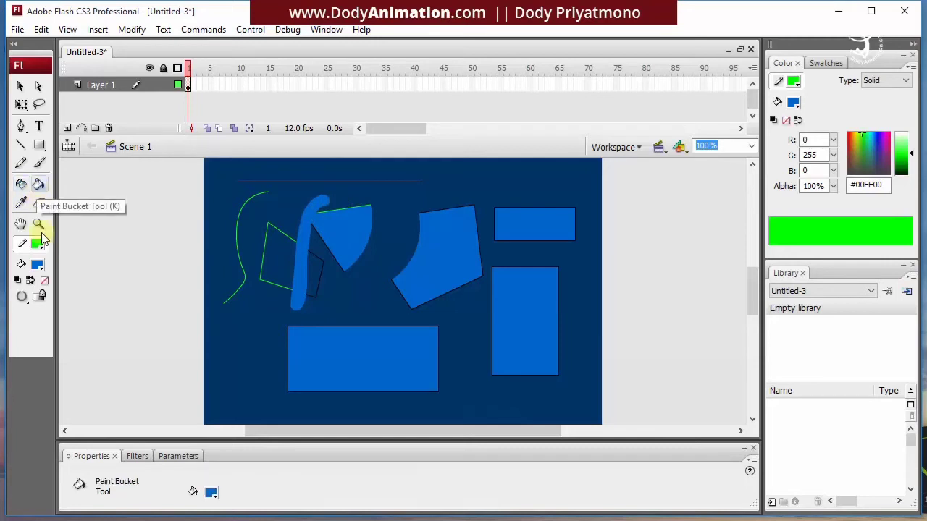
pyautogui.click(37, 265)
pyautogui.click(85, 291)
pyautogui.click(343, 253)
pyautogui.click(437, 253)
pyautogui.click(399, 348)
pyautogui.click(507, 333)
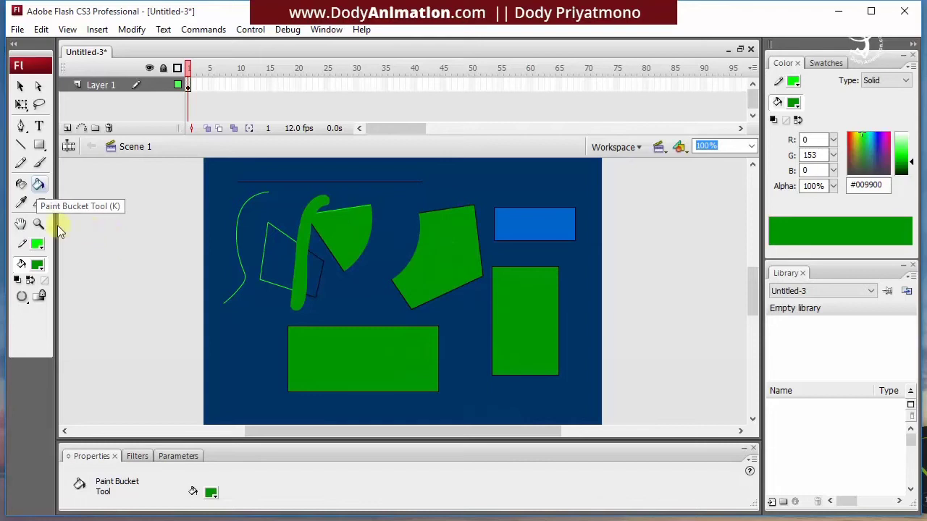
# Step: Sample the cut piece's green fill with the Eyedropper tool and apply it to the small wide rectangle
pyautogui.click(21, 203)
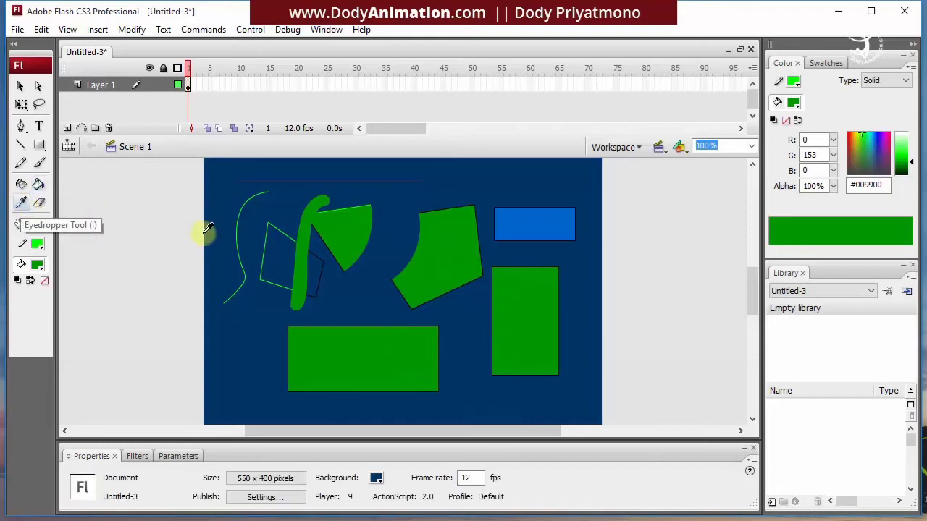
pyautogui.click(357, 226)
pyautogui.click(509, 222)
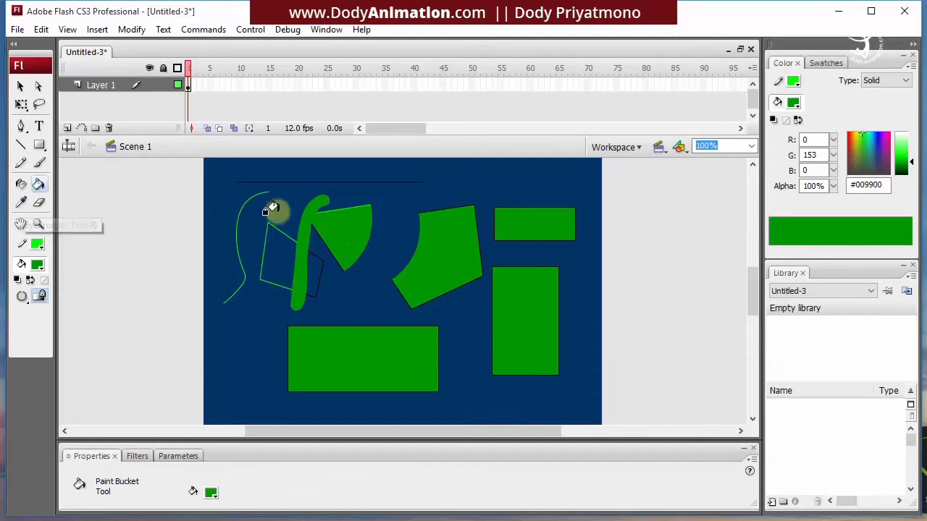
# Step: Erase one curved strip through the large polygon and another through the wide lower rectangle
pyautogui.click(39, 204)
pyautogui.moveTo(426, 197)
pyautogui.mouseDown()
pyautogui.moveTo(448, 233)
pyautogui.moveTo(456, 304)
pyautogui.mouseUp()
pyautogui.moveTo(382, 313); pyautogui.dragTo(337, 396)
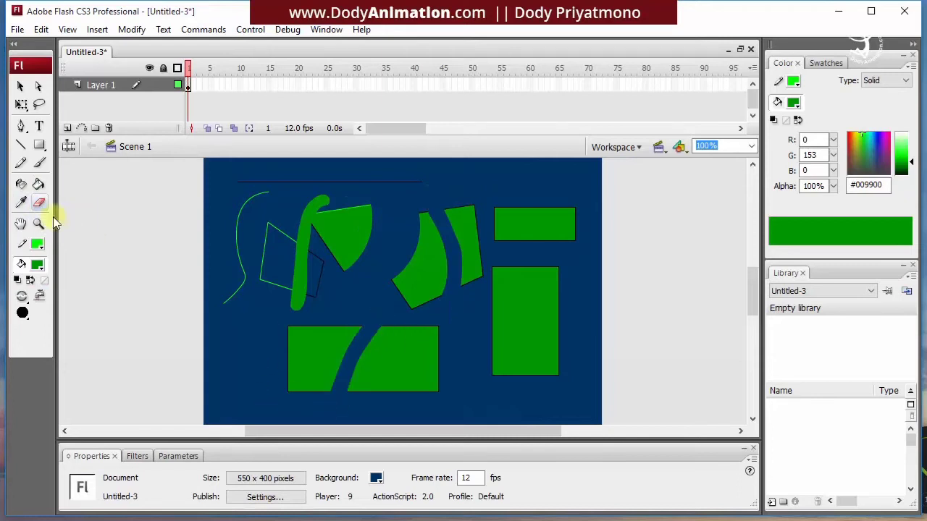
# Step: Pan the stage with the Hand tool, and again with the temporary hand while the Selection tool is active
pyautogui.click(20, 224)
pyautogui.moveTo(398, 234)
pyautogui.mouseDown()
pyautogui.moveTo(328, 252)
pyautogui.moveTo(391, 222)
pyautogui.moveTo(420, 265)
pyautogui.moveTo(393, 246)
pyautogui.mouseUp()
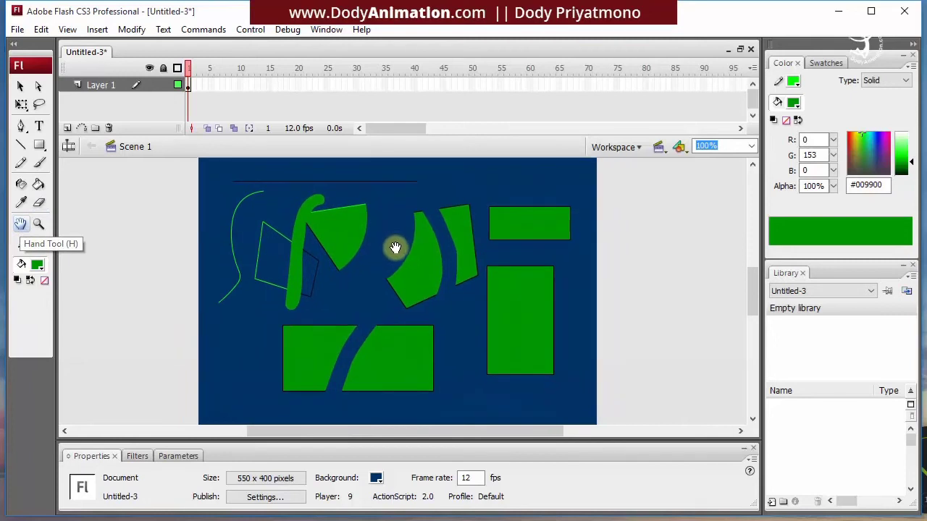
pyautogui.press('space')
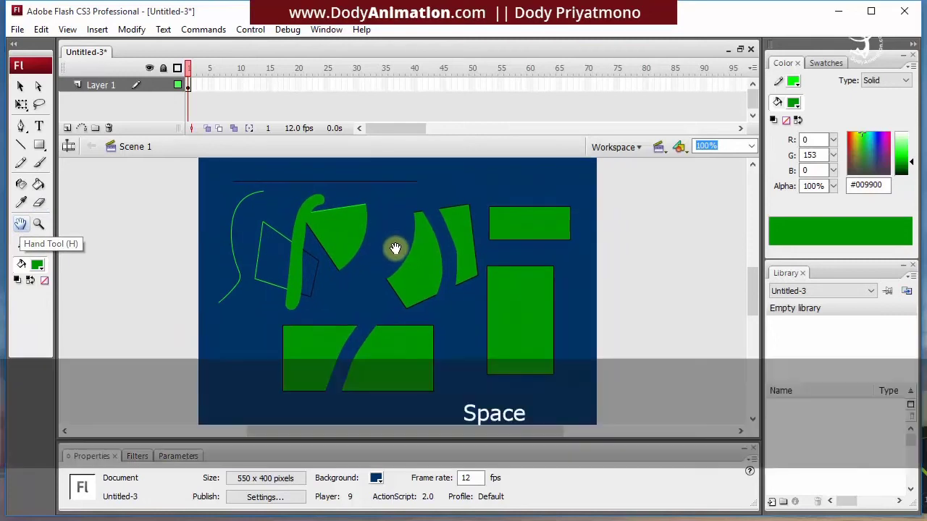
pyautogui.click(20, 87)
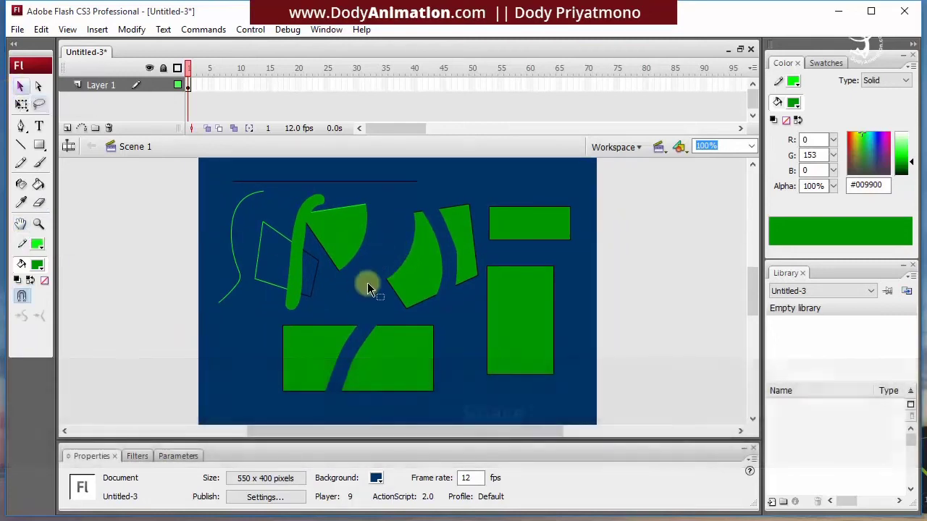
pyautogui.press('space')
pyautogui.moveTo(366, 284)
pyautogui.mouseDown()
pyautogui.moveTo(490, 301)
pyautogui.moveTo(362, 292)
pyautogui.mouseUp()
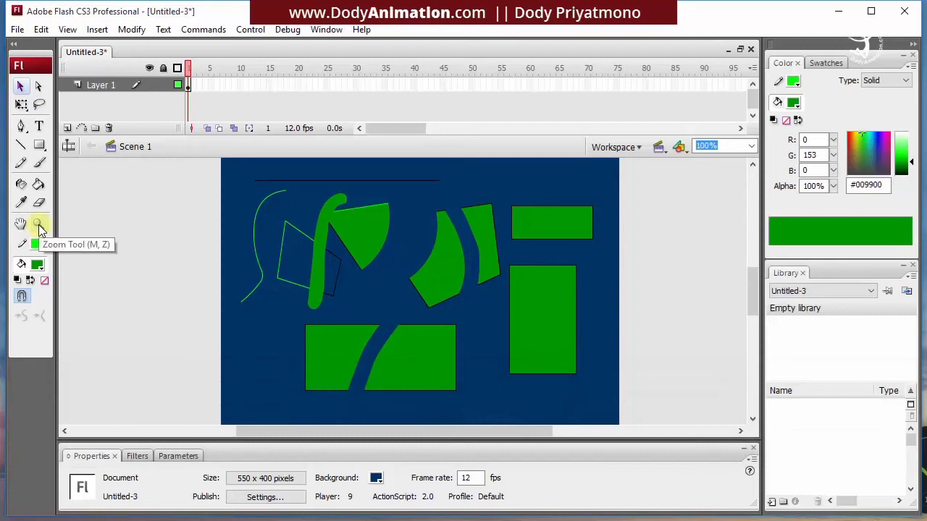
# Step: Zoom in on the shapes to 200%, zoom out to 50%, and return to a centered 100% view of the stage
pyautogui.click(39, 227)
pyautogui.click(21, 295)
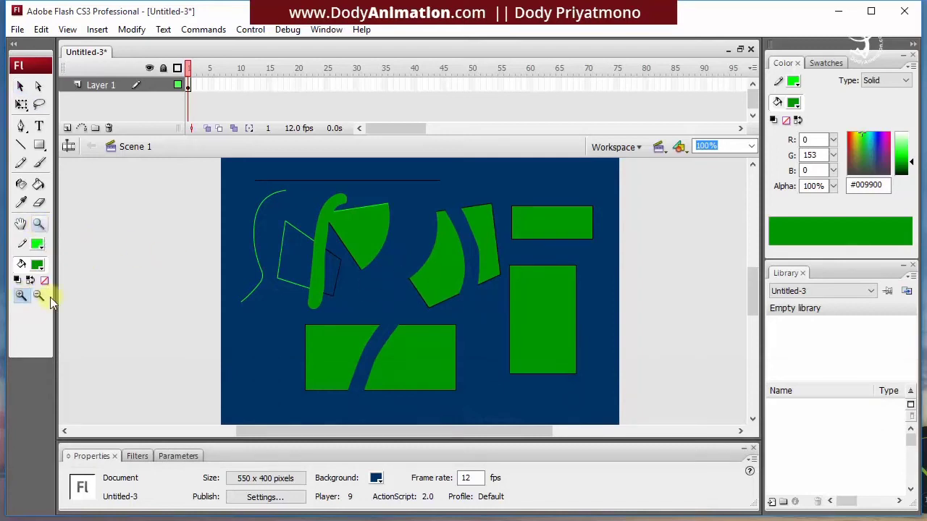
pyautogui.click(379, 280)
pyautogui.click(38, 295)
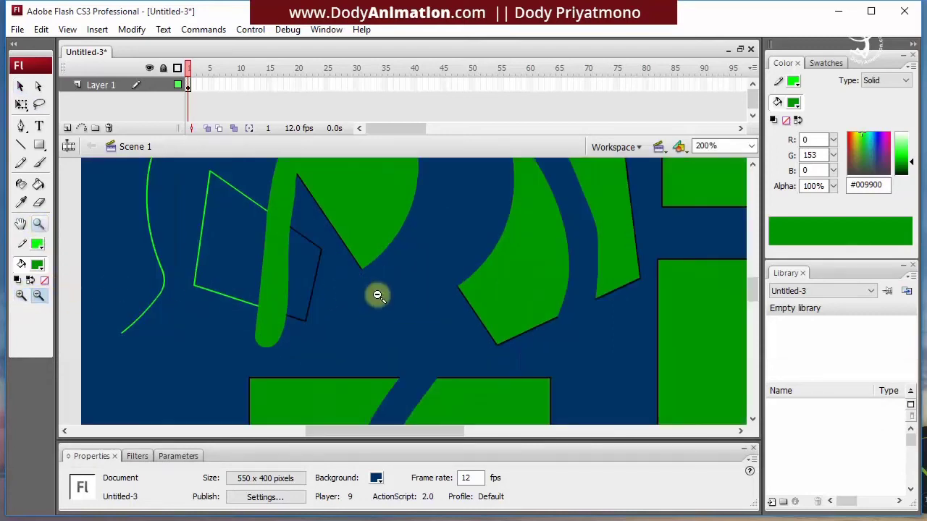
pyautogui.click(377, 291)
pyautogui.click(385, 288)
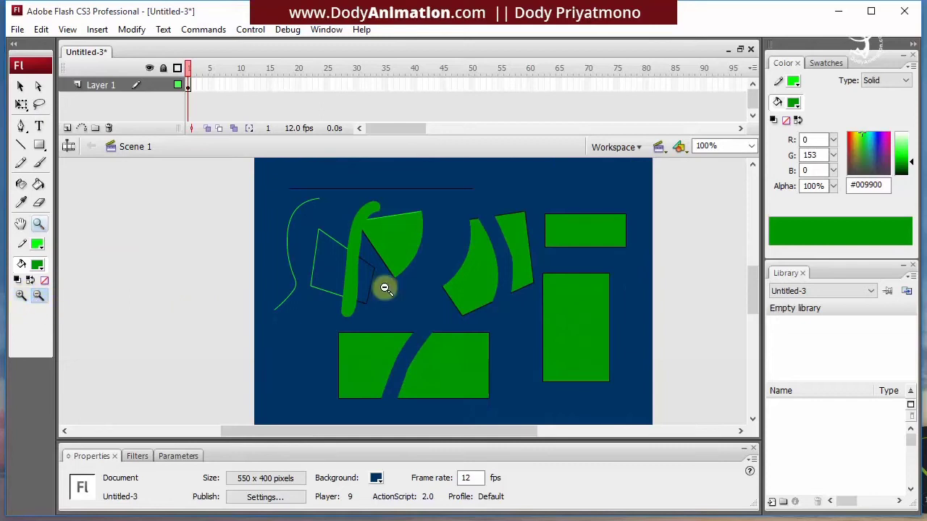
pyautogui.click(20, 294)
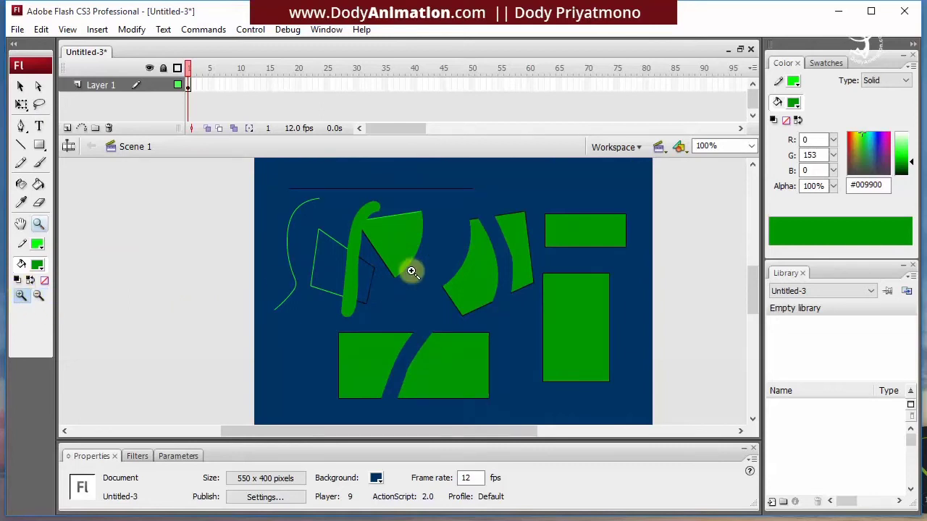
pyautogui.click(411, 274)
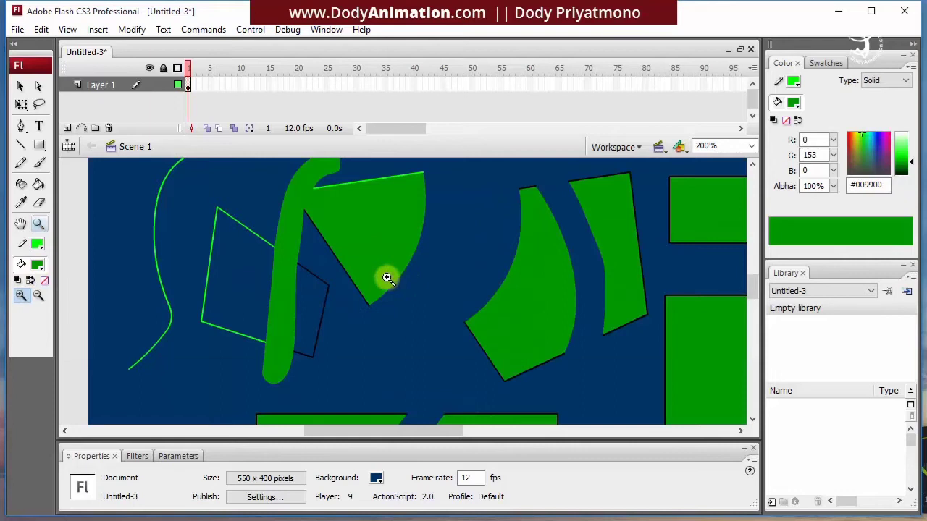
pyautogui.keyDown('alt'); pyautogui.click(388, 277); pyautogui.keyUp('alt')
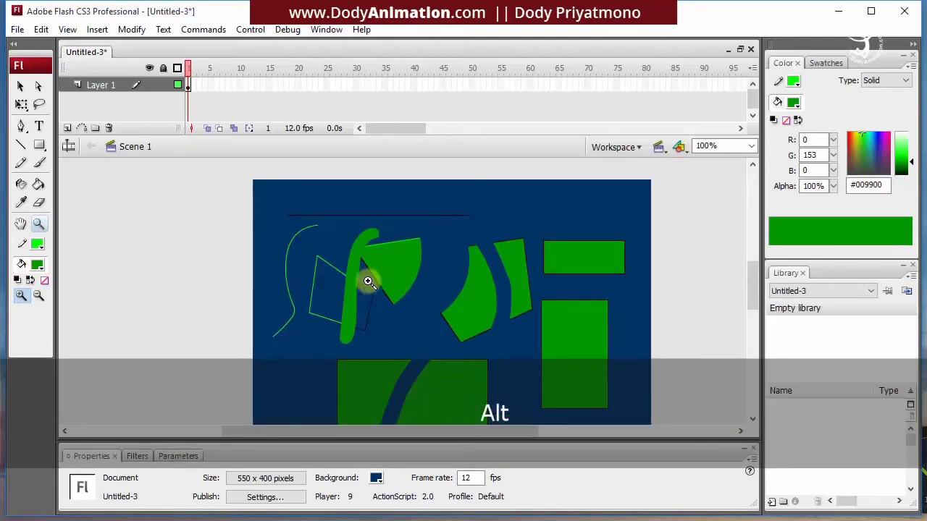
pyautogui.keyDown('alt'); pyautogui.click(439, 287); pyautogui.keyUp('alt')
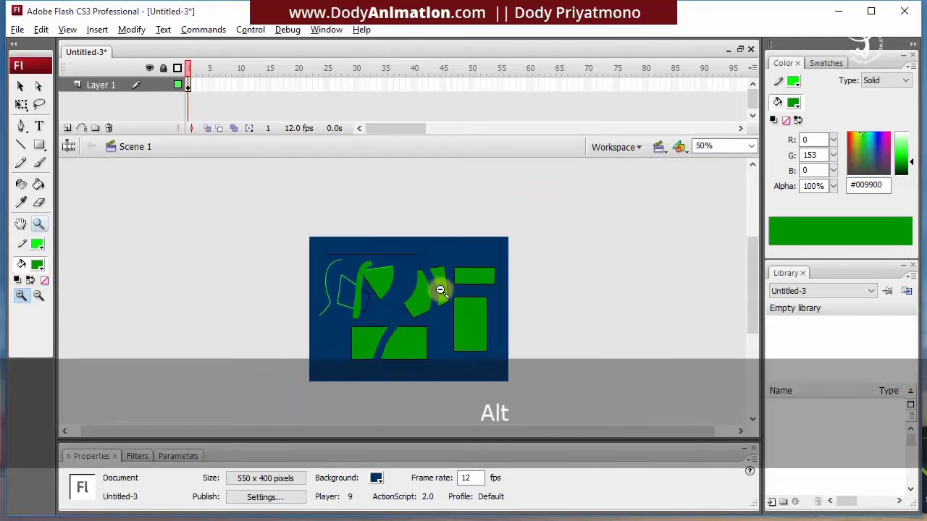
pyautogui.keyDown('alt'); pyautogui.click(439, 290); pyautogui.keyUp('alt')
pyautogui.click(233, 296)
pyautogui.moveTo(321, 296); pyautogui.dragTo(189, 256)
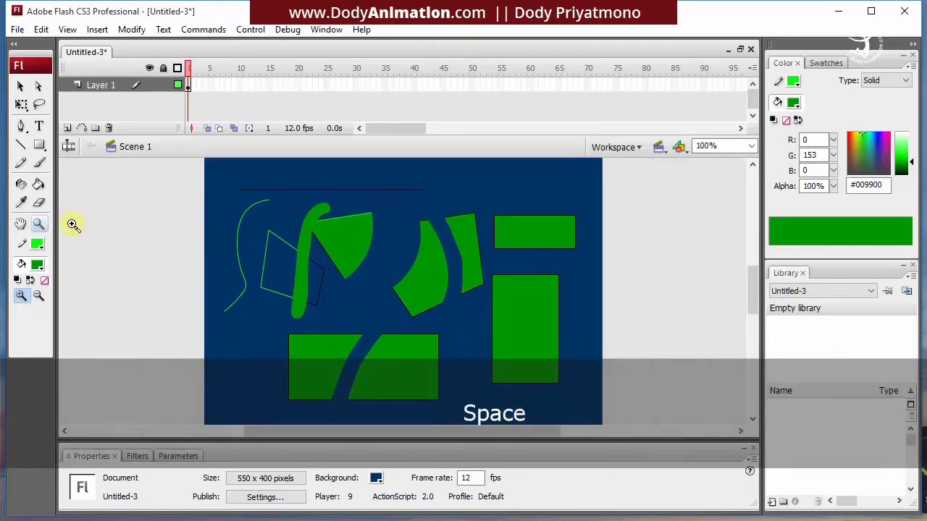
# Step: Select all the shapes and lines on the stage and delete them
pyautogui.click(20, 86)
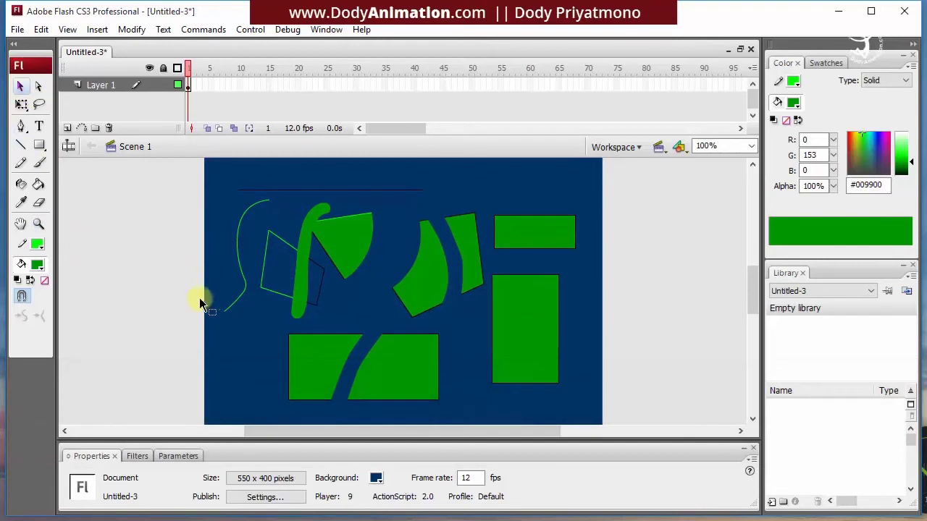
pyautogui.moveTo(192, 165); pyautogui.dragTo(599, 434)
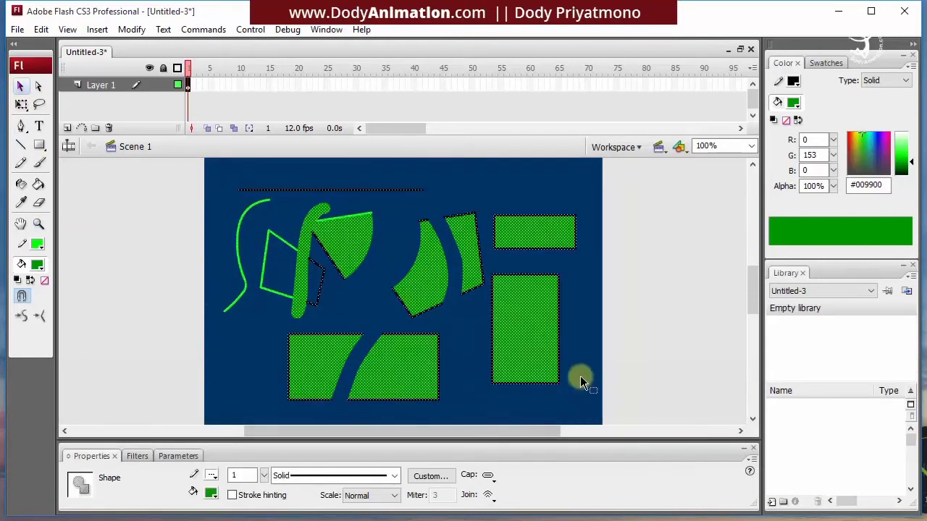
pyautogui.press('Delete')
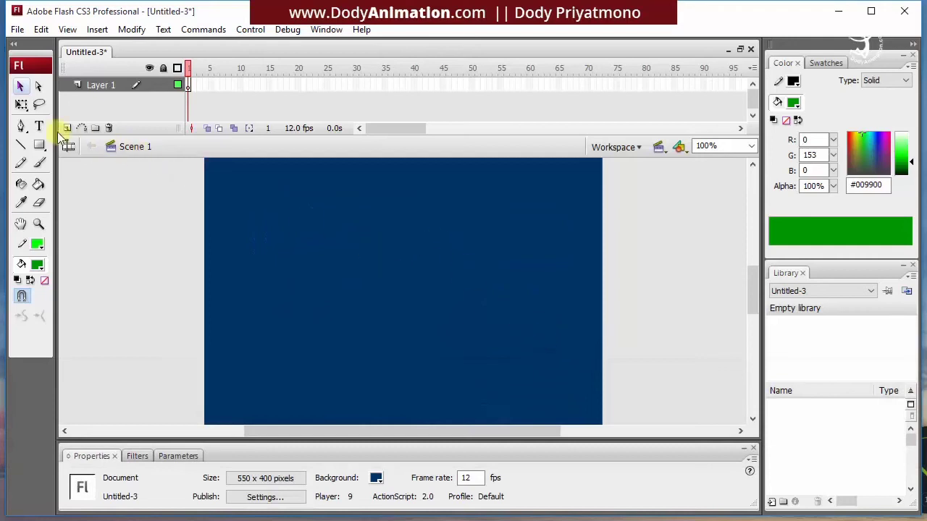
# Step: Add the static text "menu utama" near the middle of the stage and finish editing it
pyautogui.click(39, 126)
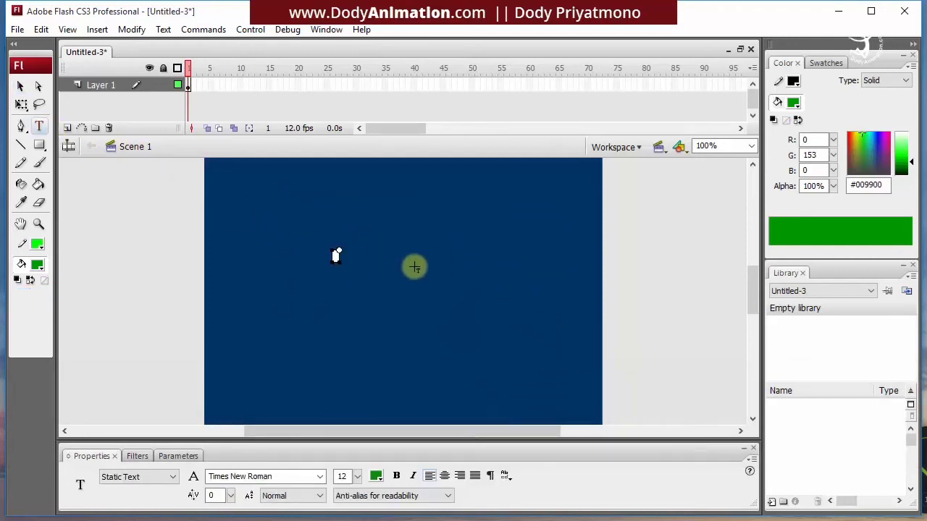
pyautogui.write('menu utama')
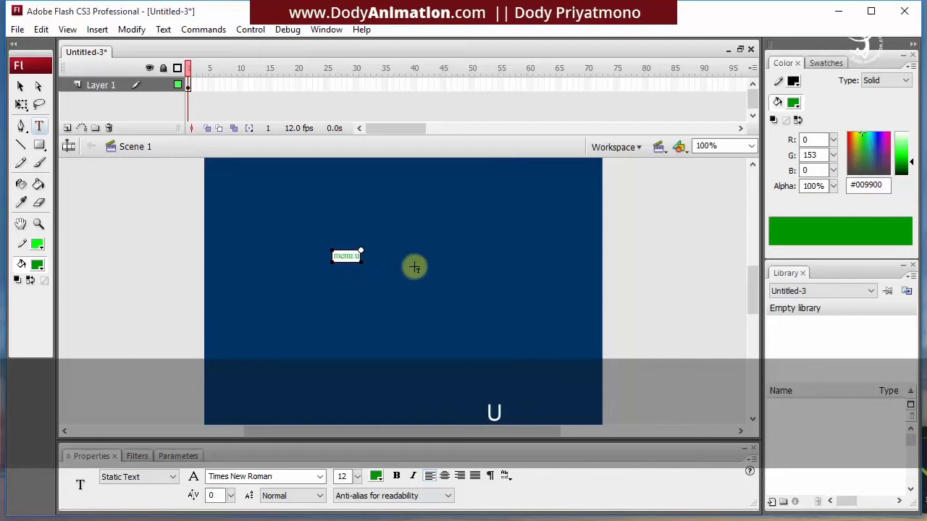
pyautogui.click(21, 86)
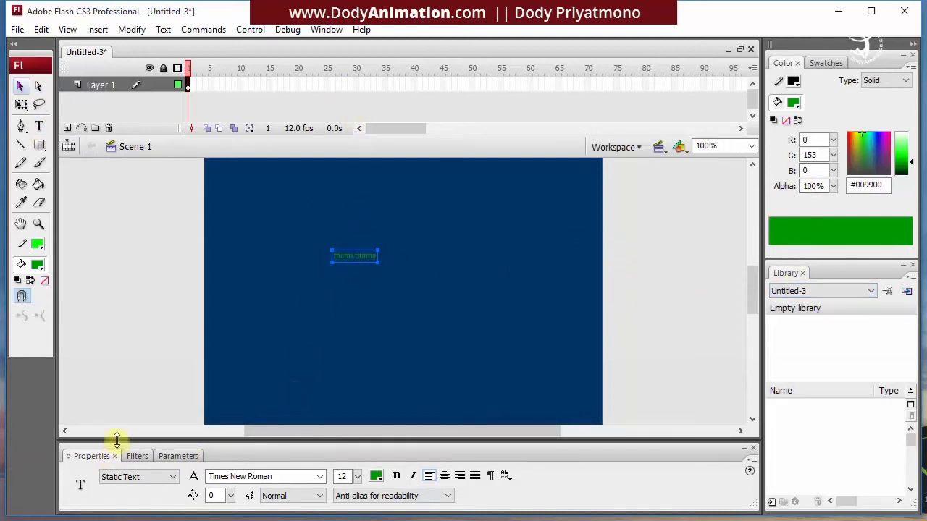
# Step: Set the "menu utama" text to font size 39 and color it yellow (#FFFF00)
pyautogui.moveTo(116, 441); pyautogui.dragTo(116, 418)
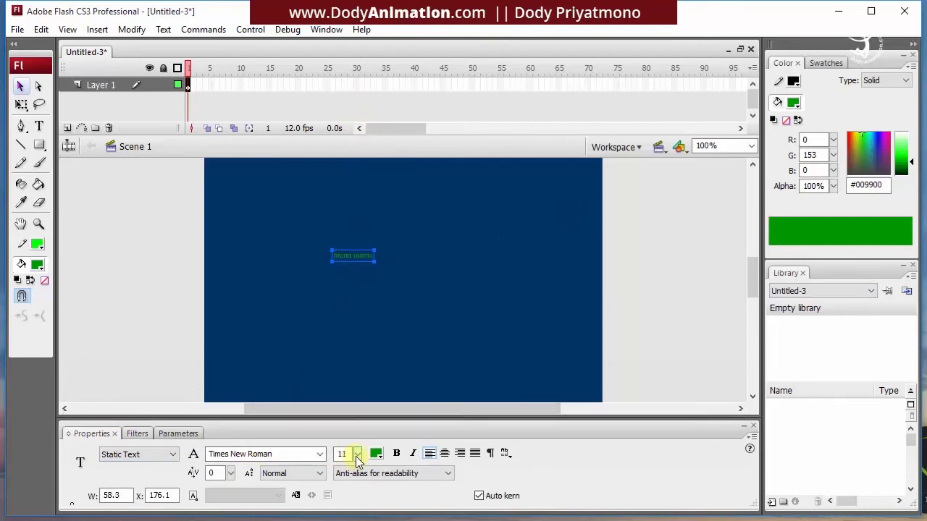
pyautogui.moveTo(357, 455); pyautogui.dragTo(359, 406)
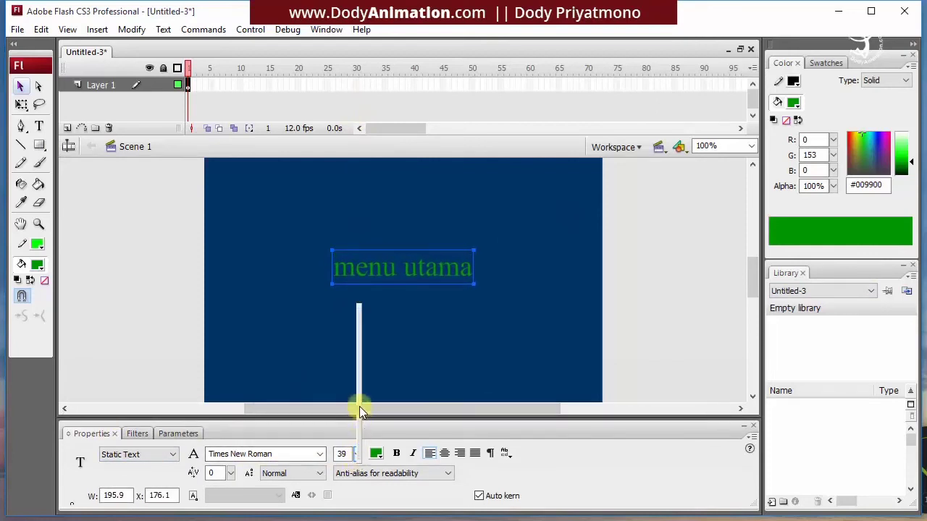
pyautogui.click(376, 453)
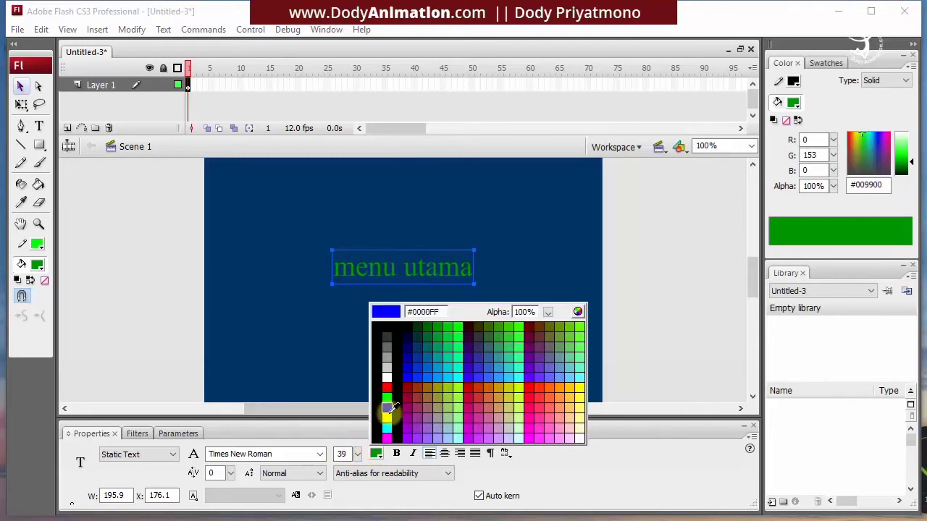
pyautogui.click(387, 418)
# Step: Move the "menu utama" text into the upper-left corner of the stage and deselect it
pyautogui.moveTo(420, 275); pyautogui.dragTo(305, 199)
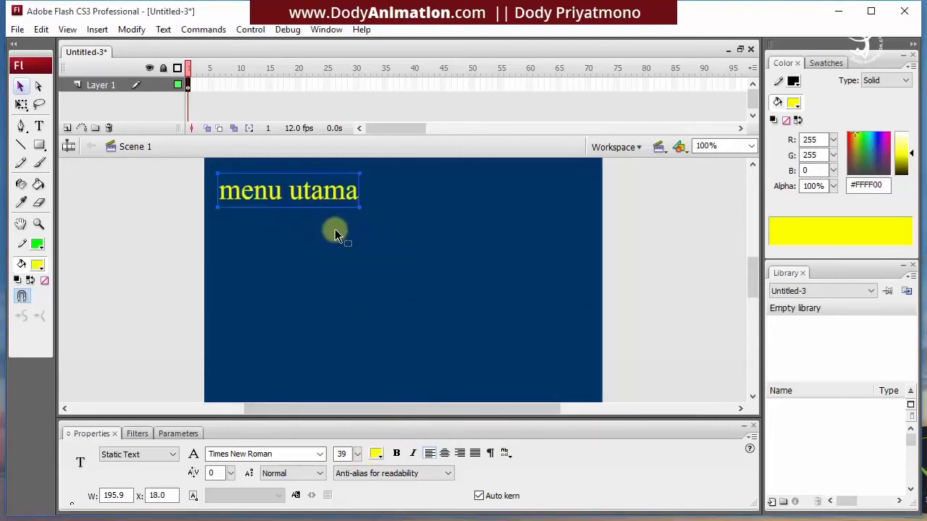
pyautogui.press('space')
pyautogui.moveTo(343, 239); pyautogui.dragTo(345, 260)
pyautogui.moveTo(324, 217); pyautogui.dragTo(323, 210)
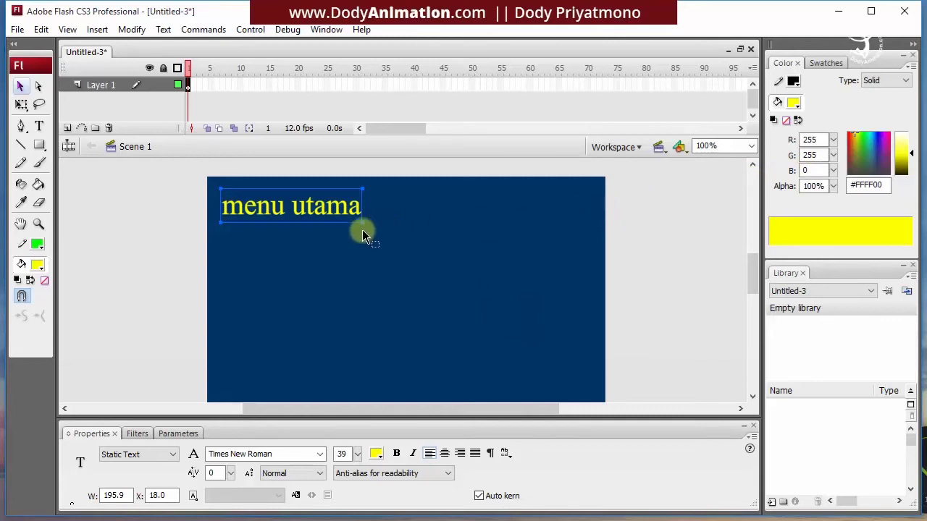
pyautogui.click(176, 244)
pyautogui.moveTo(303, 207); pyautogui.dragTo(295, 207)
pyautogui.click(221, 230)
pyautogui.click(287, 283)
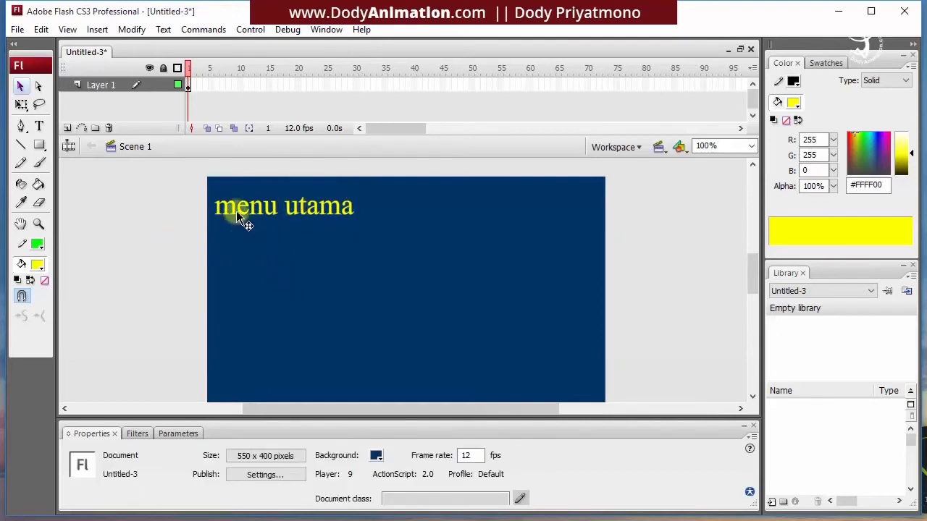
# Step: Insert a blank keyframe at frame 5 of Layer 1
pyautogui.click(209, 87)
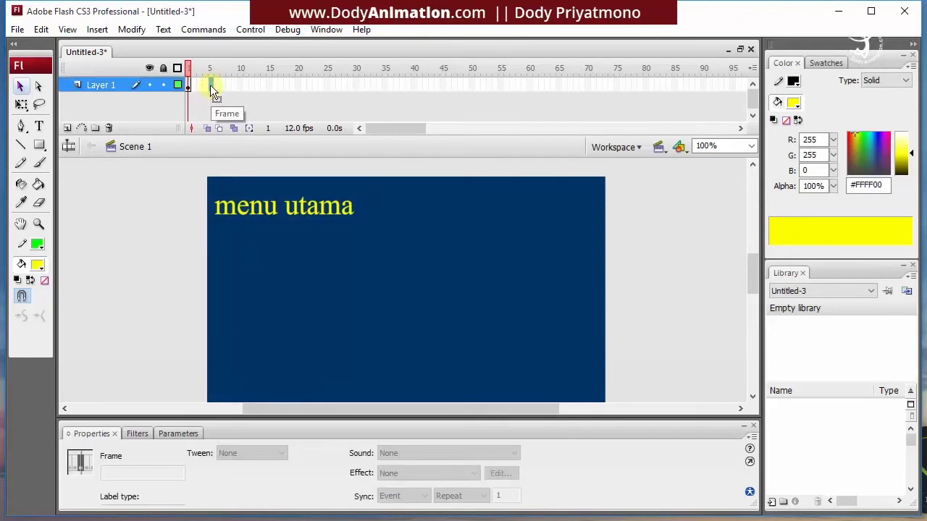
pyautogui.rightClick(210, 85)
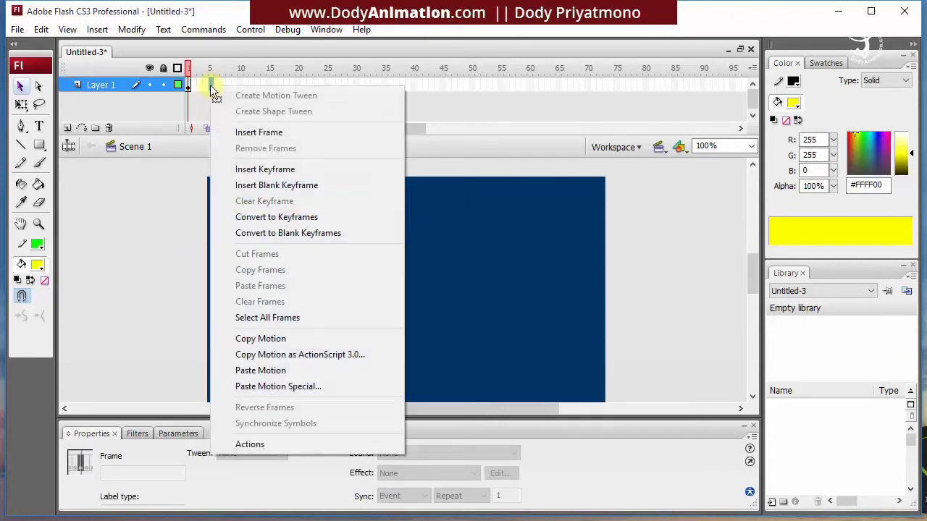
pyautogui.click(257, 186)
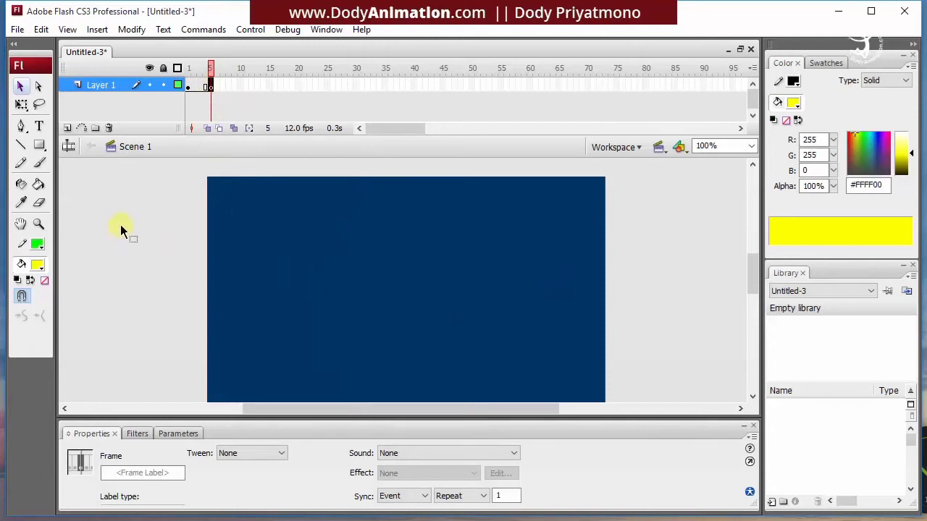
# Step: Add the static text "halaman 1" on frame 5 and move it into the upper-right corner of the stage
pyautogui.click(39, 126)
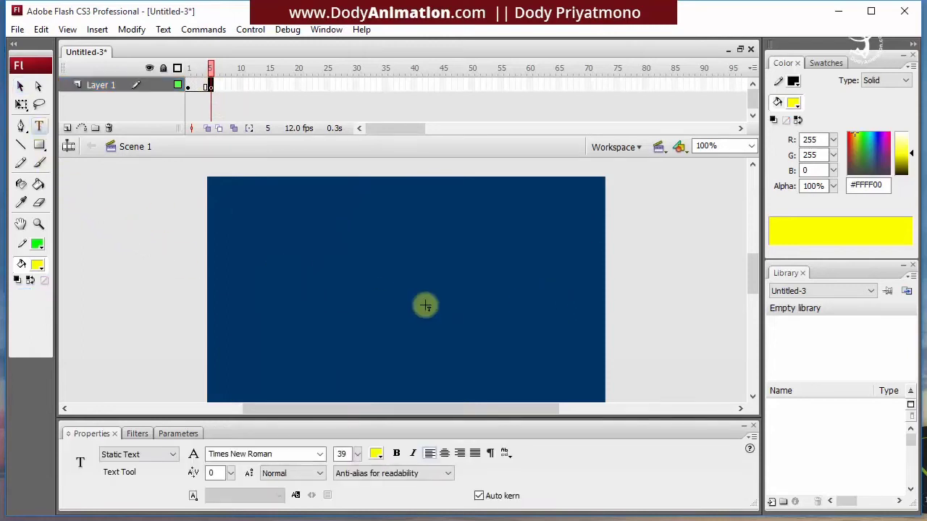
pyautogui.click(435, 199)
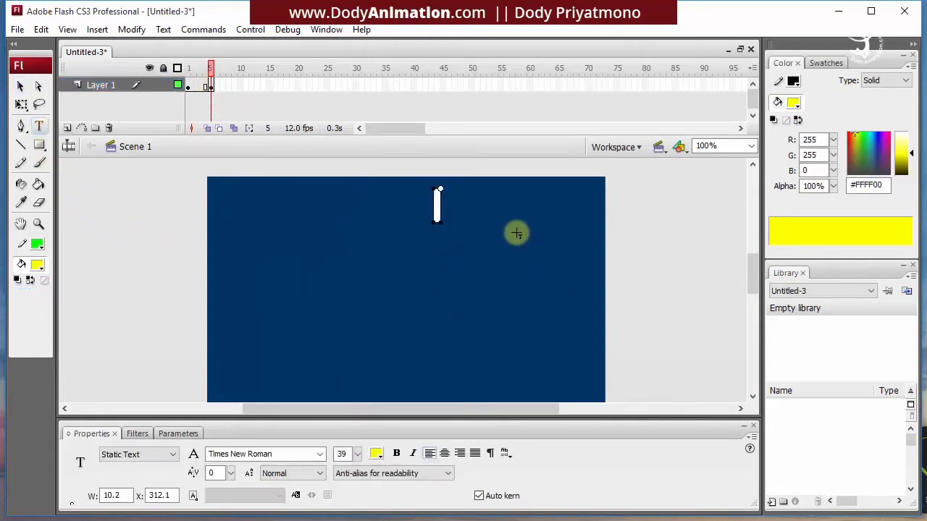
pyautogui.write('halaman 1')
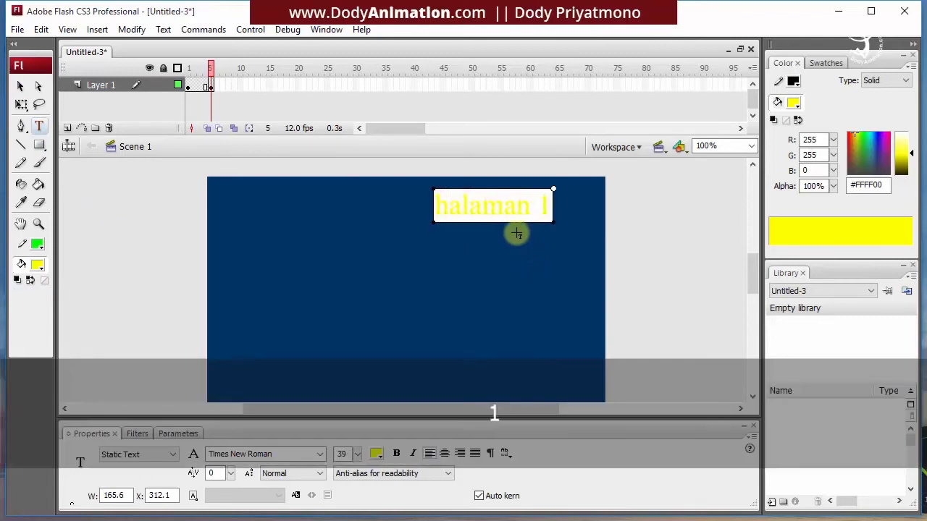
pyautogui.click(21, 85)
pyautogui.moveTo(490, 210); pyautogui.dragTo(535, 210)
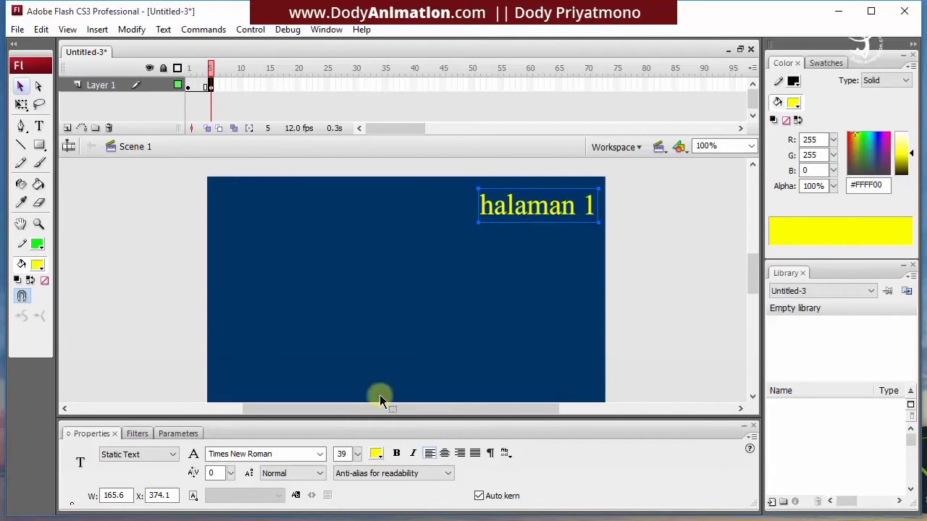
# Step: Color the "halaman 1" text green (#00FF00) and deselect it
pyautogui.click(376, 453)
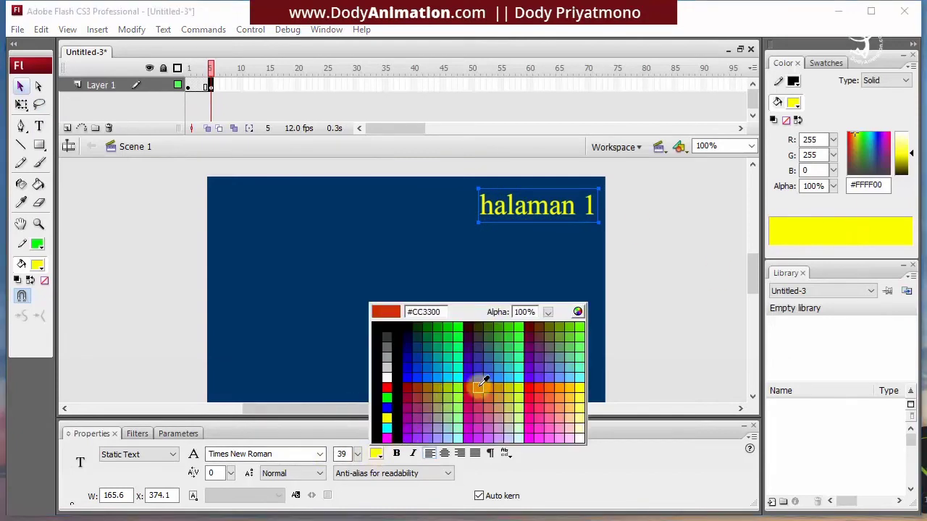
pyautogui.click(459, 328)
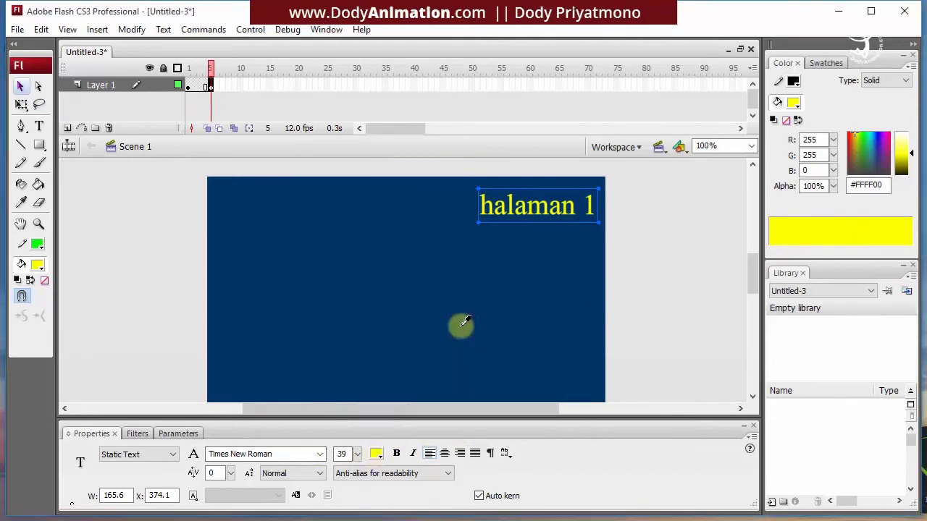
pyautogui.click(164, 291)
# Step: Try a blank keyframe at frame 10 of Layer 1 and undo it
pyautogui.click(240, 87)
pyautogui.rightClick(240, 88)
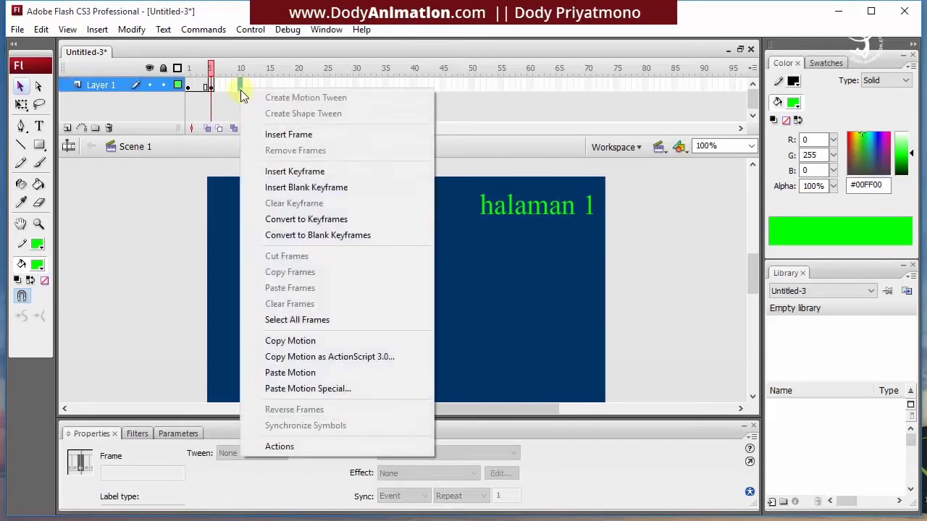
pyautogui.click(283, 187)
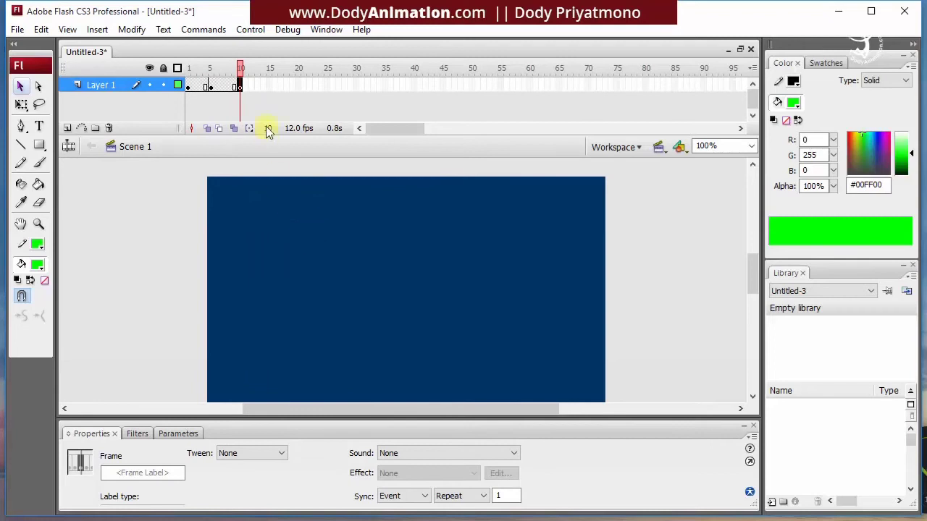
pyautogui.hotkey('ctrl', 'z')
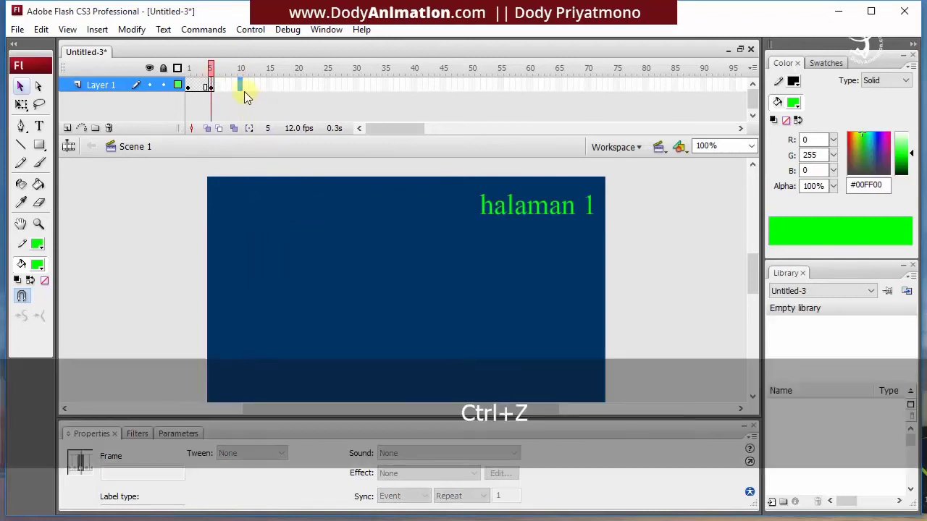
# Step: Insert a keyframe at frame 10 of Layer 1 and compare its content with frame 5
pyautogui.rightClick(239, 86)
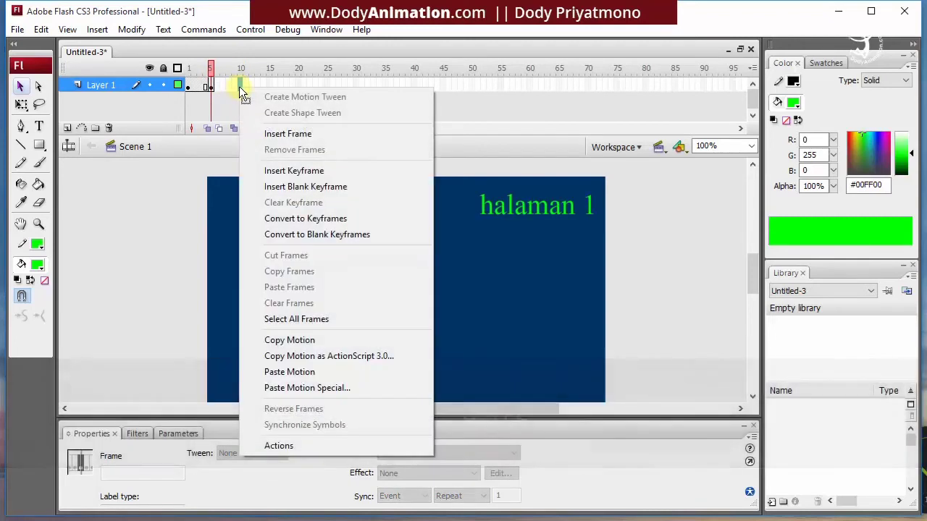
pyautogui.click(302, 176)
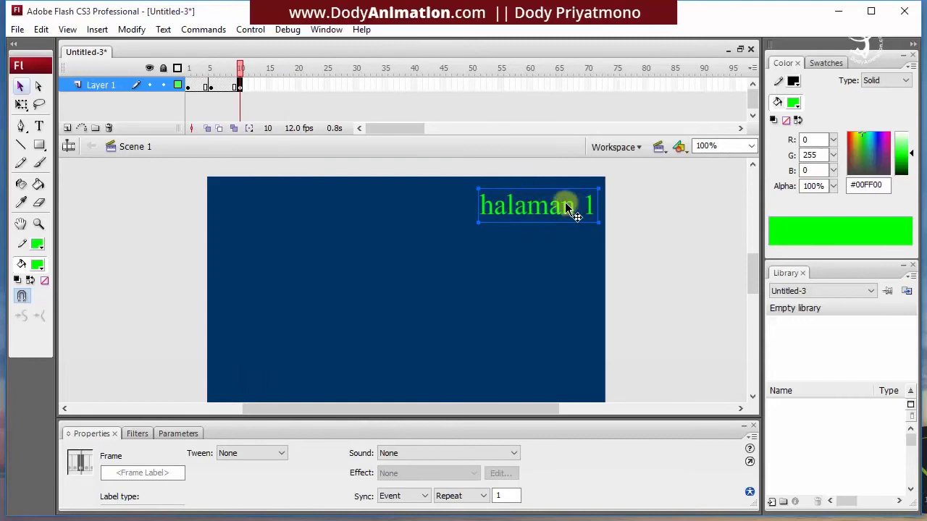
pyautogui.click(210, 87)
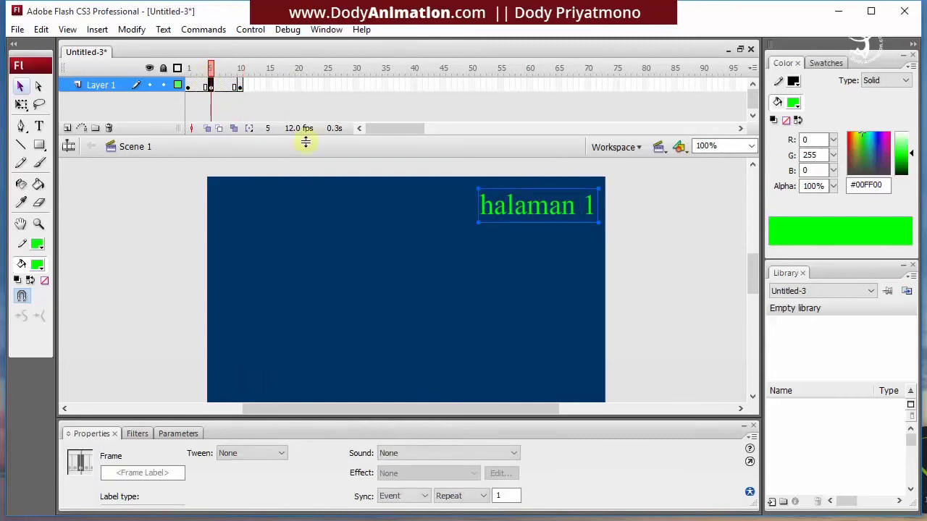
pyautogui.click(240, 85)
# Step: Change the text on frame 10 to "halaman 2" and finish editing it
pyautogui.doubleClick(515, 208)
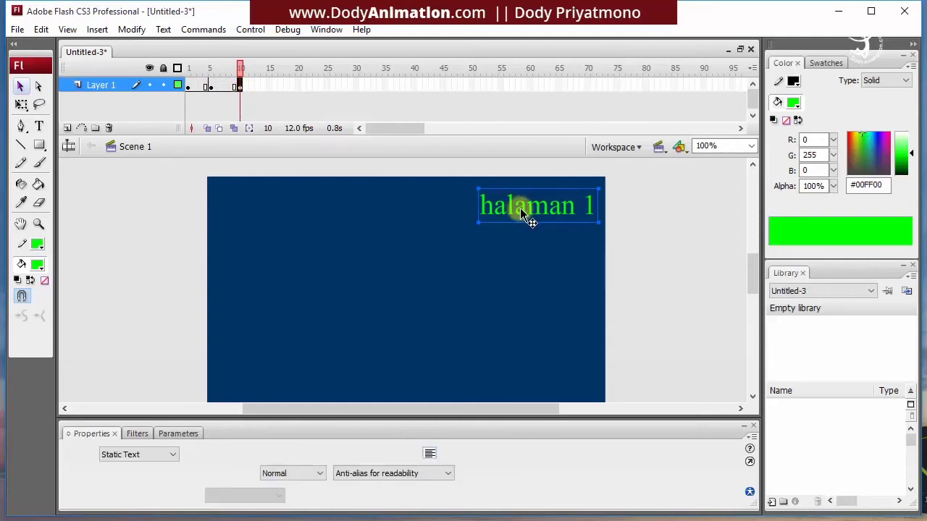
pyautogui.moveTo(580, 209); pyautogui.dragTo(599, 212)
pyautogui.write('2')
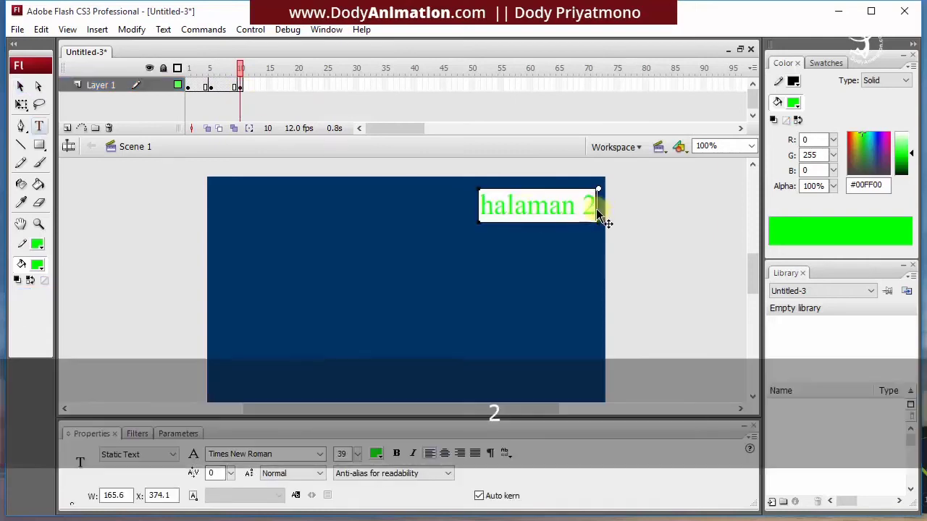
pyautogui.click(20, 86)
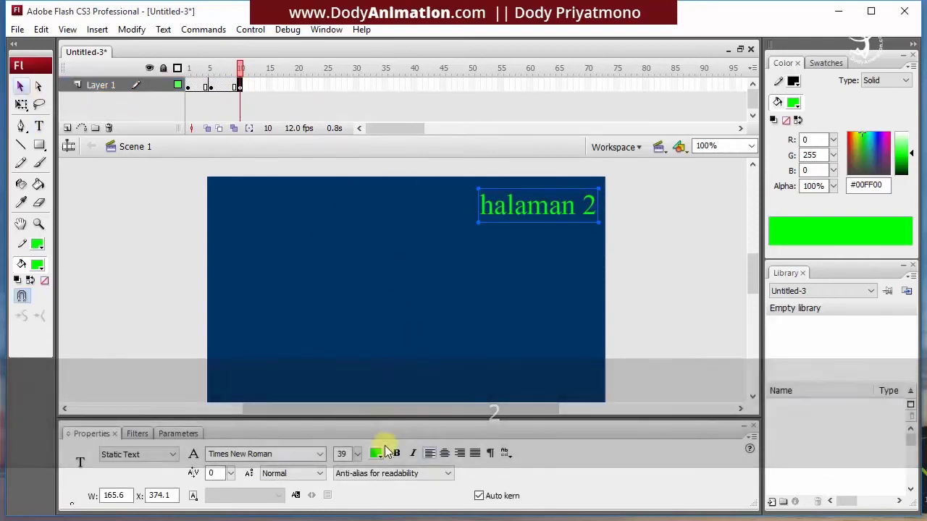
# Step: Try coloring the "halaman 2" text purple (#9966FF) and deselect it
pyautogui.click(376, 453)
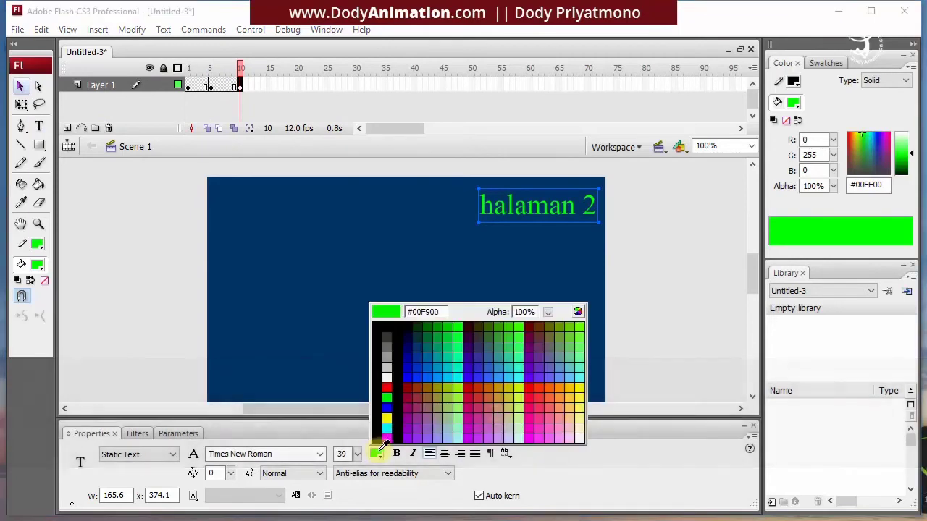
pyautogui.click(434, 430)
pyautogui.click(579, 266)
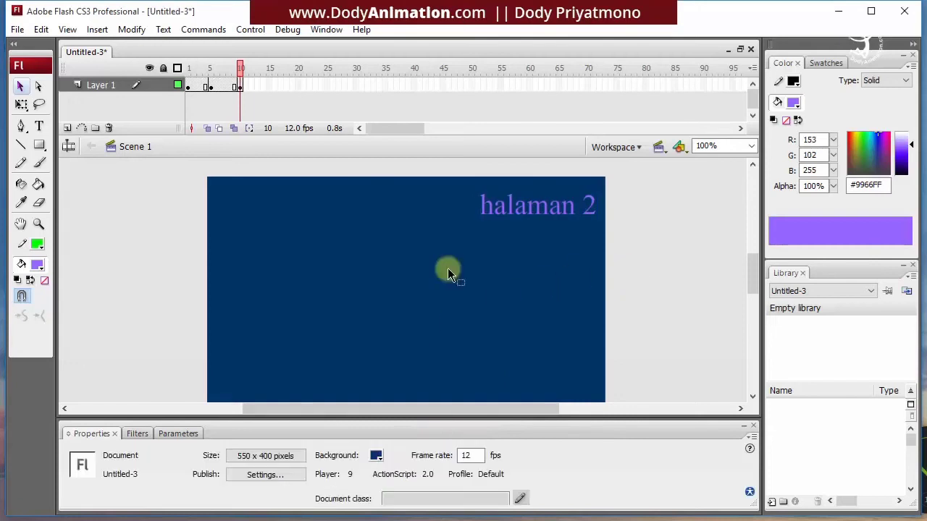
# Step: Color the "halaman 2" text light lavender (#CCCCFF) and deselect it
pyautogui.click(501, 204)
pyautogui.click(375, 453)
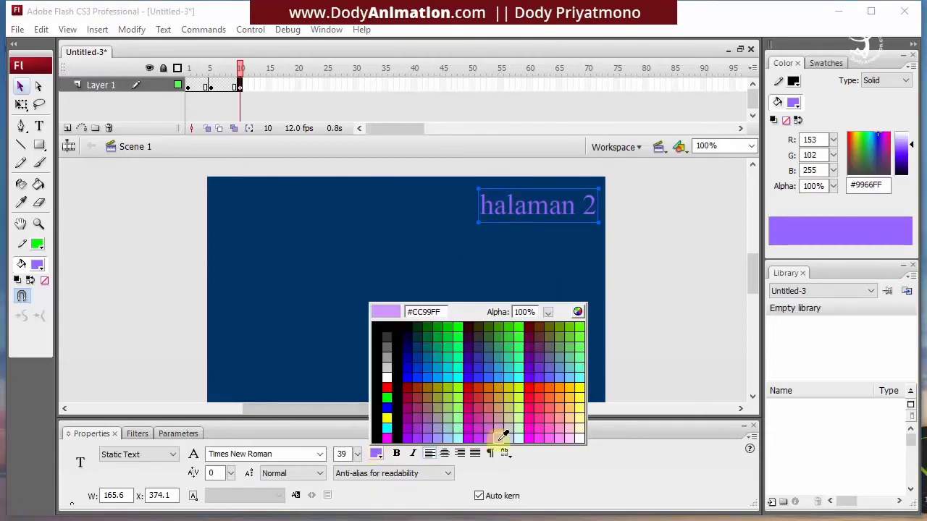
pyautogui.click(511, 435)
pyautogui.click(613, 274)
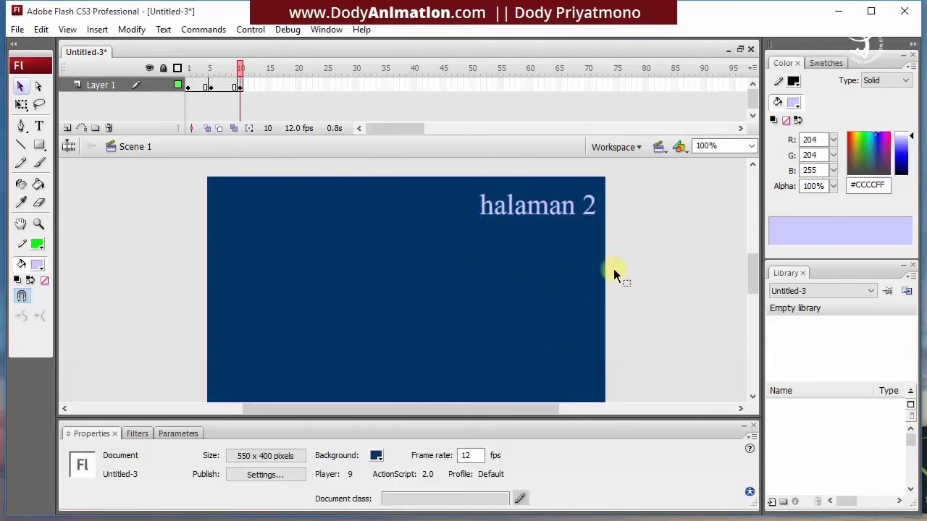
# Step: Compare the text on the keyframes at frames 5, 10 and 1, finishing on frame 1 with nothing selected
pyautogui.click(544, 208)
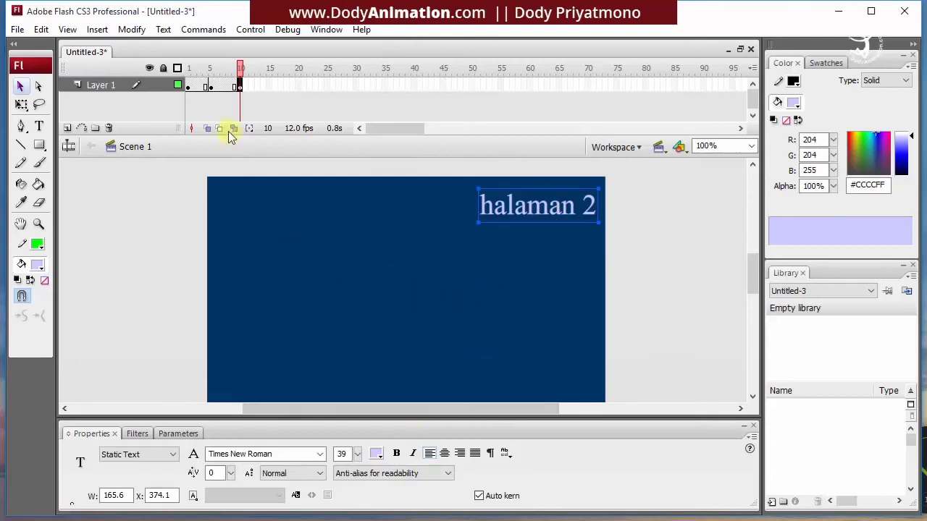
pyautogui.click(210, 86)
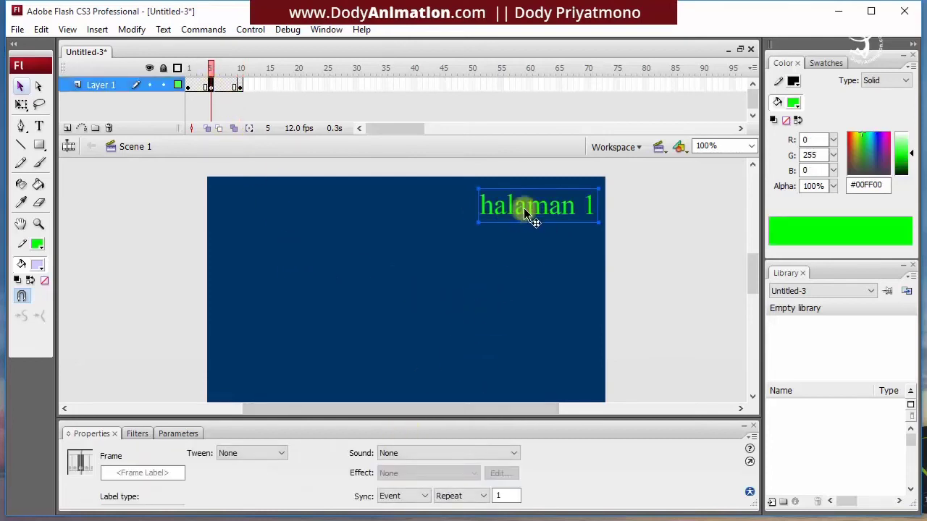
pyautogui.click(240, 86)
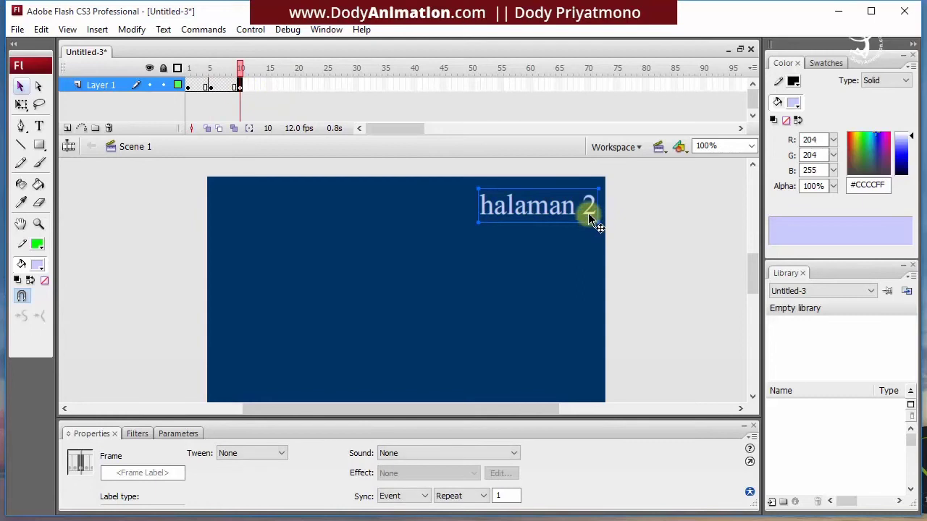
pyautogui.click(186, 86)
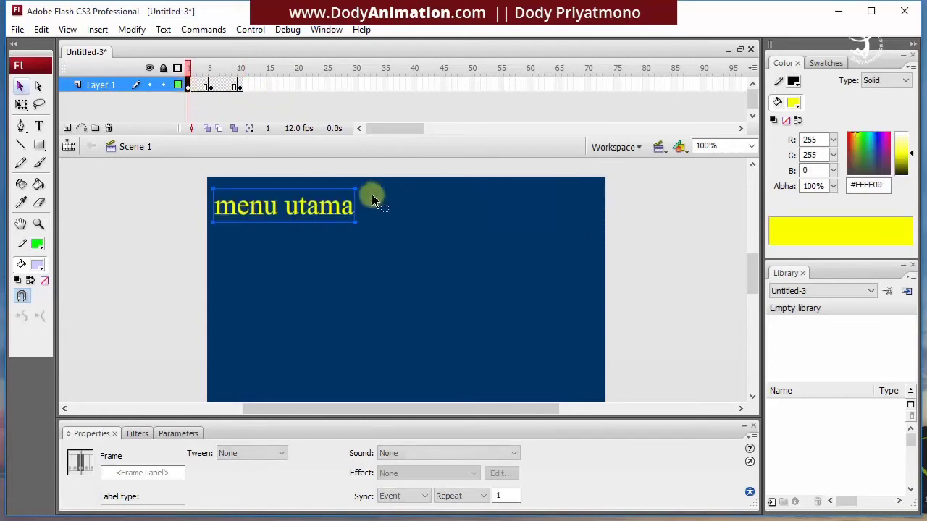
pyautogui.click(142, 230)
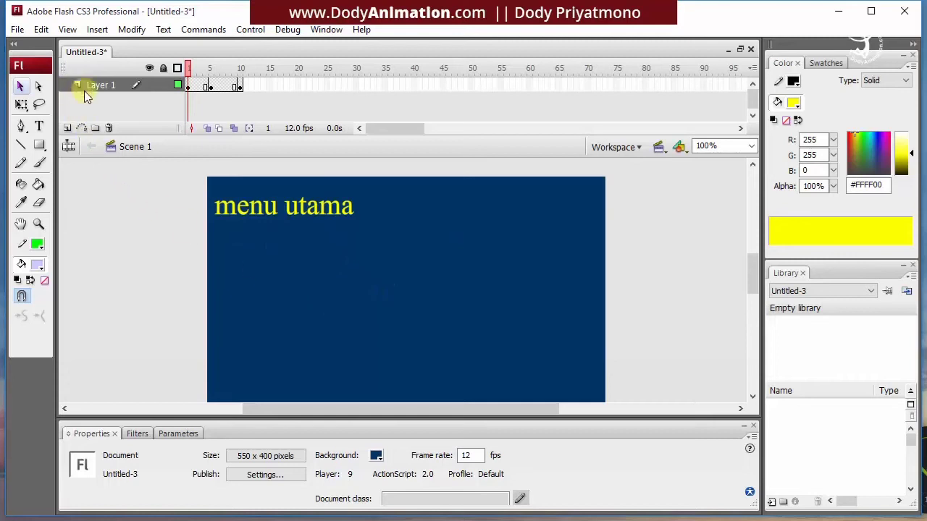
# Step: Add a new layer above Layer 1 and rename Layer 1 as "teks"
pyautogui.click(66, 128)
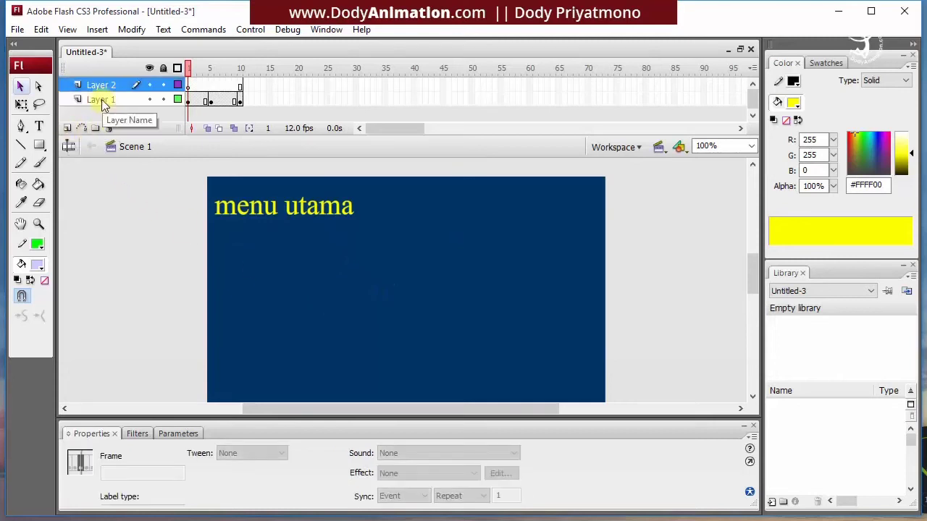
pyautogui.doubleClick(106, 100)
pyautogui.write('teks')
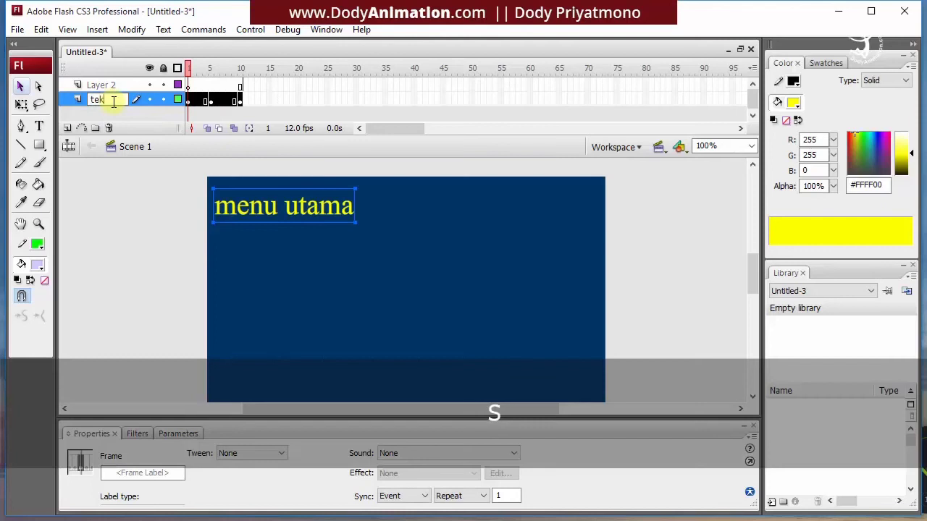
pyautogui.click(101, 205)
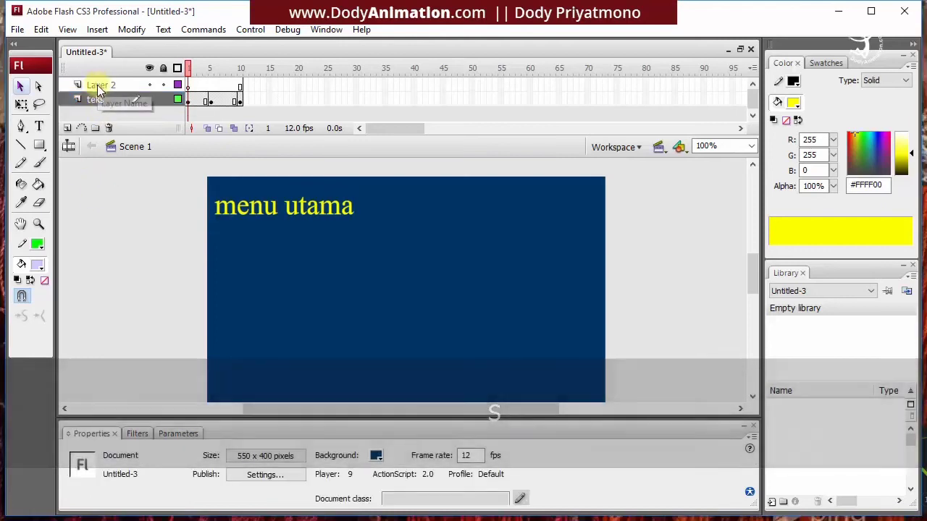
# Step: Rename Layer 2 as "konten"
pyautogui.doubleClick(105, 85)
pyautogui.write('kol')
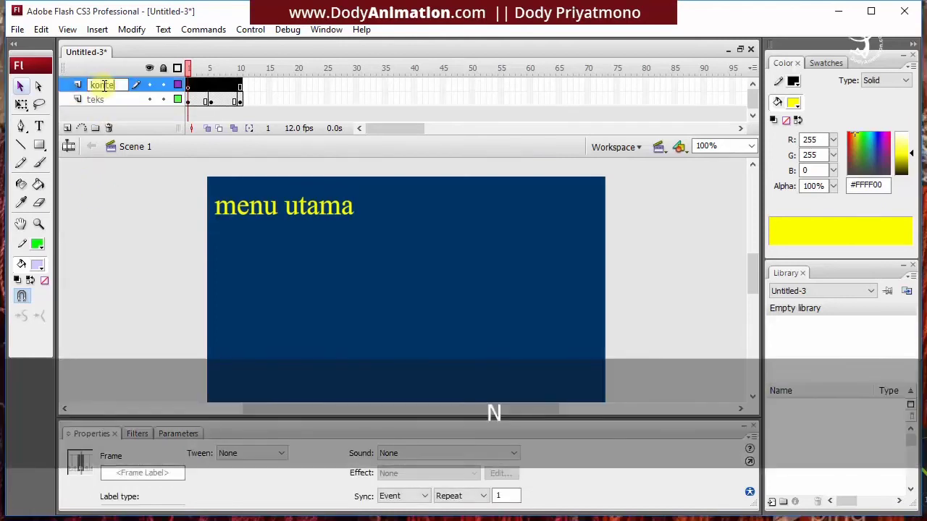
pyautogui.press('Return')
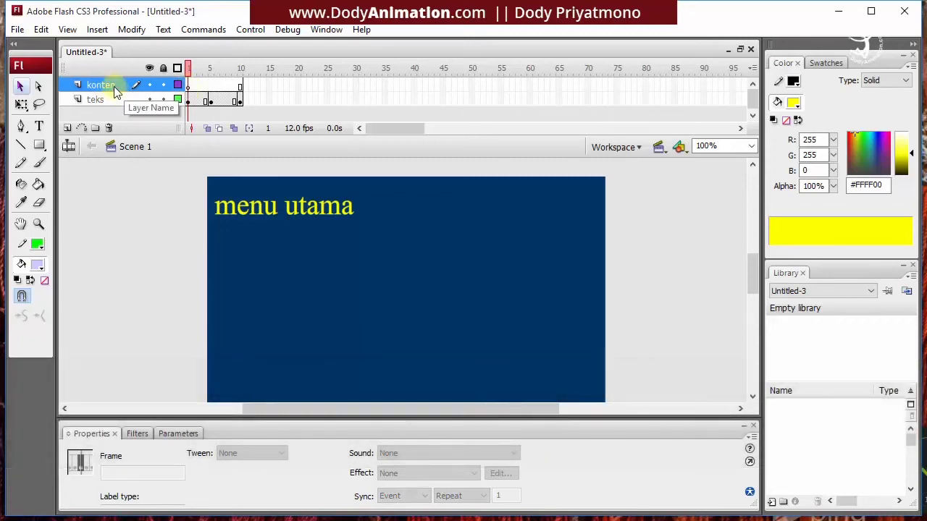
# Step: Import the "loncat color" image from the ICON folder onto the stage in the konten layer
pyautogui.click(22, 30)
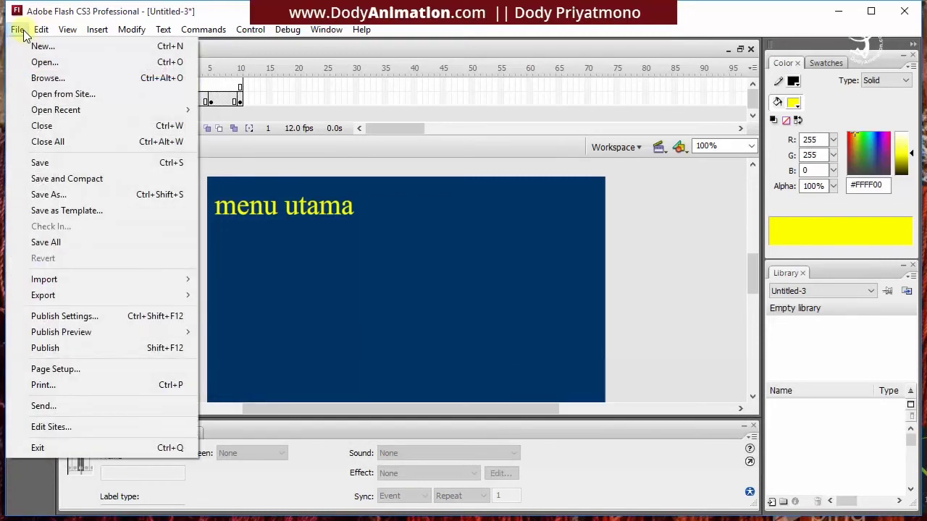
pyautogui.moveTo(91, 279)
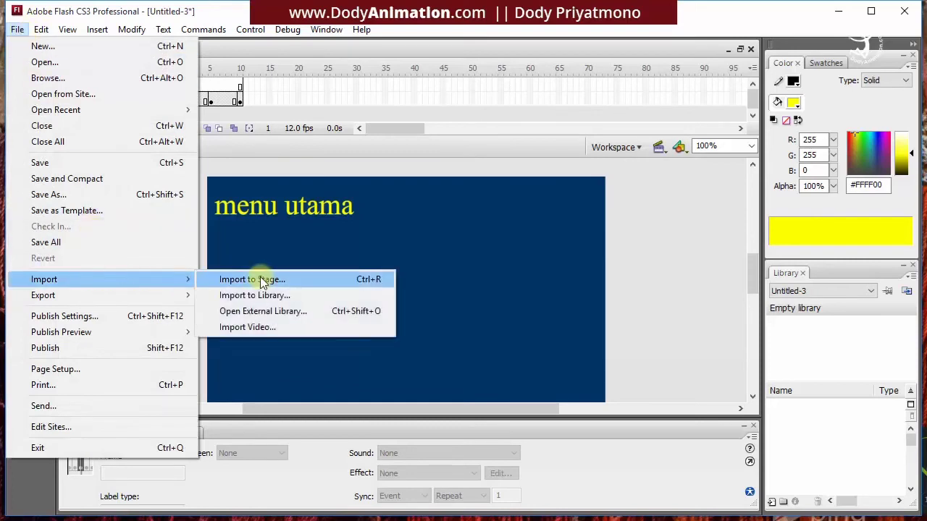
pyautogui.click(269, 281)
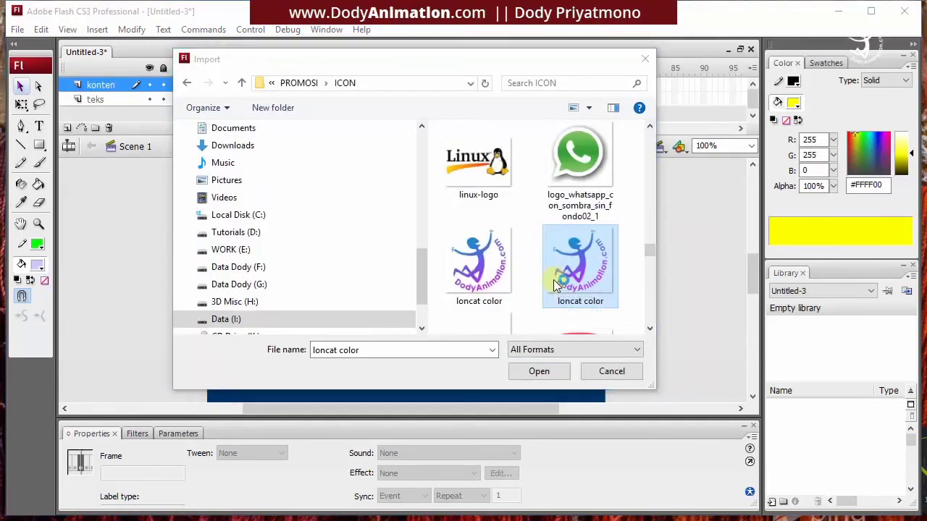
pyautogui.click(553, 372)
# Step: Scale the "loncat color" image proportionally to about 116 px wide, place it near the middle of the stage and deselect it
pyautogui.moveTo(400, 269); pyautogui.dragTo(540, 268)
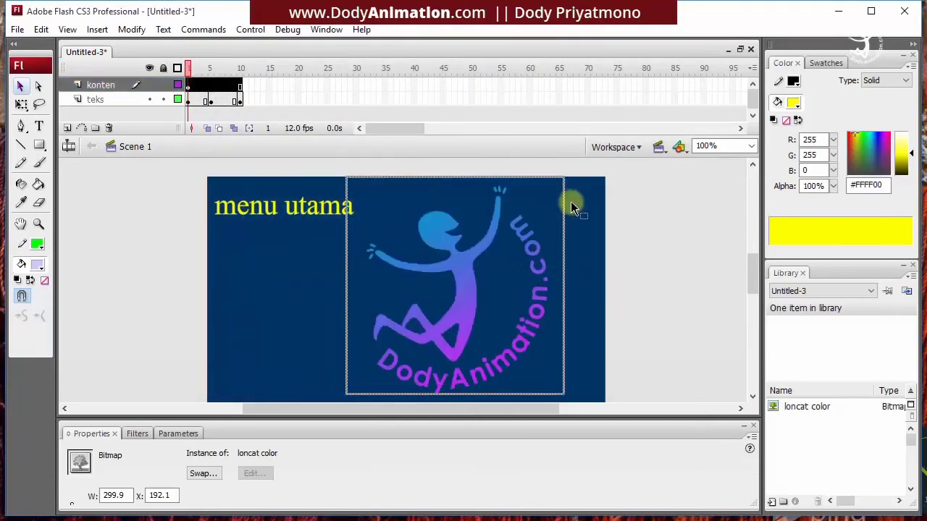
pyautogui.click(21, 104)
pyautogui.moveTo(564, 176); pyautogui.dragTo(498, 243)
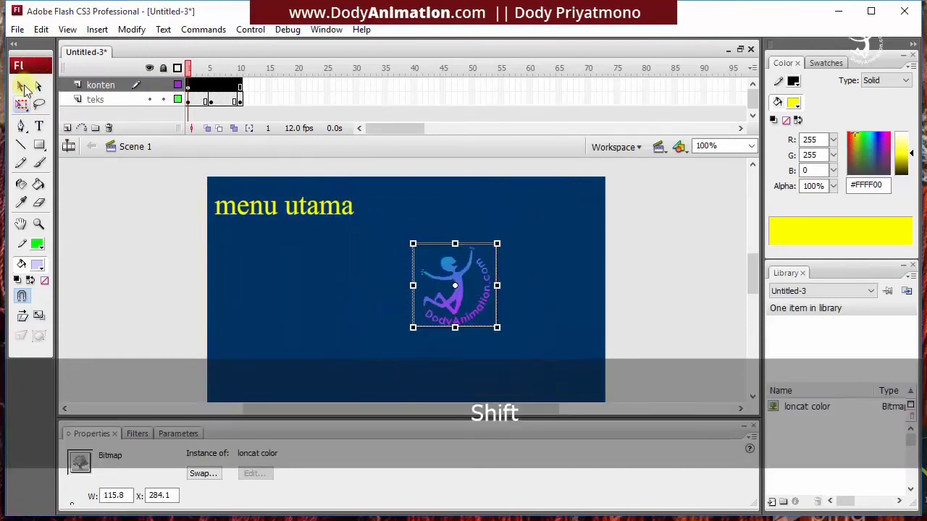
pyautogui.click(20, 86)
pyautogui.moveTo(463, 281); pyautogui.dragTo(406, 297)
pyautogui.click(601, 290)
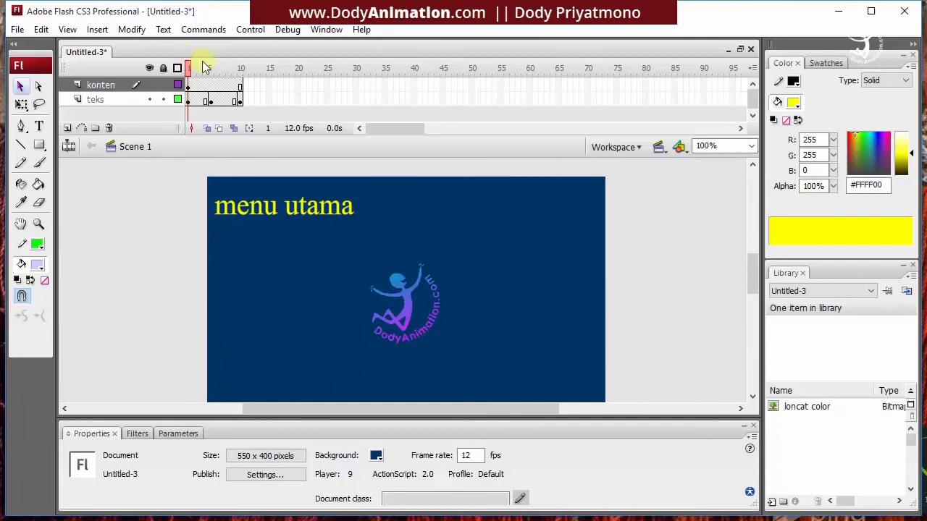
# Step: Convert frame 5 of the konten layer to a blank keyframe
pyautogui.click(212, 85)
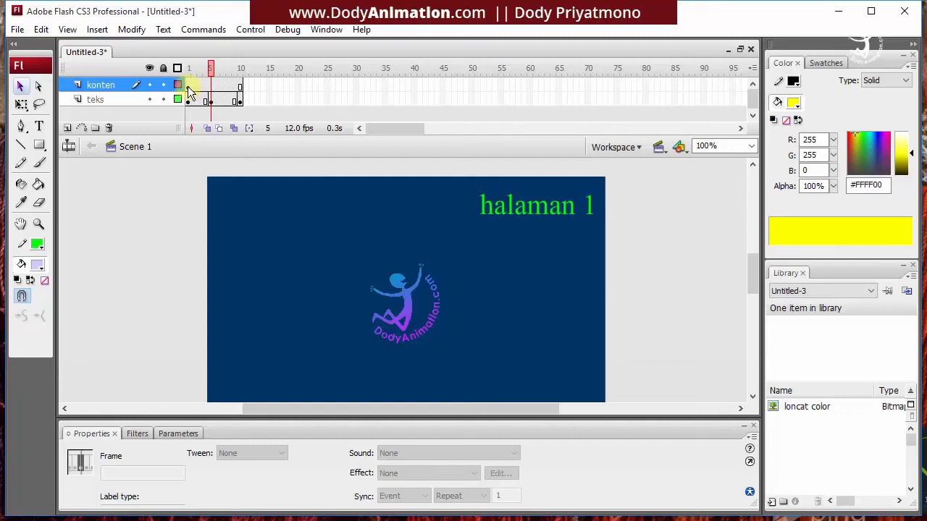
pyautogui.moveTo(188, 85); pyautogui.dragTo(214, 86)
pyautogui.click(211, 86)
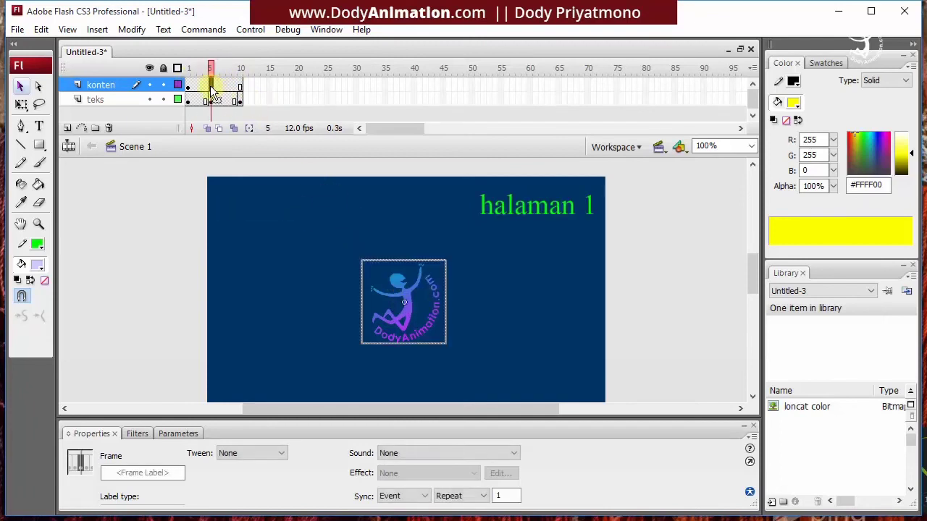
pyautogui.rightClick(210, 86)
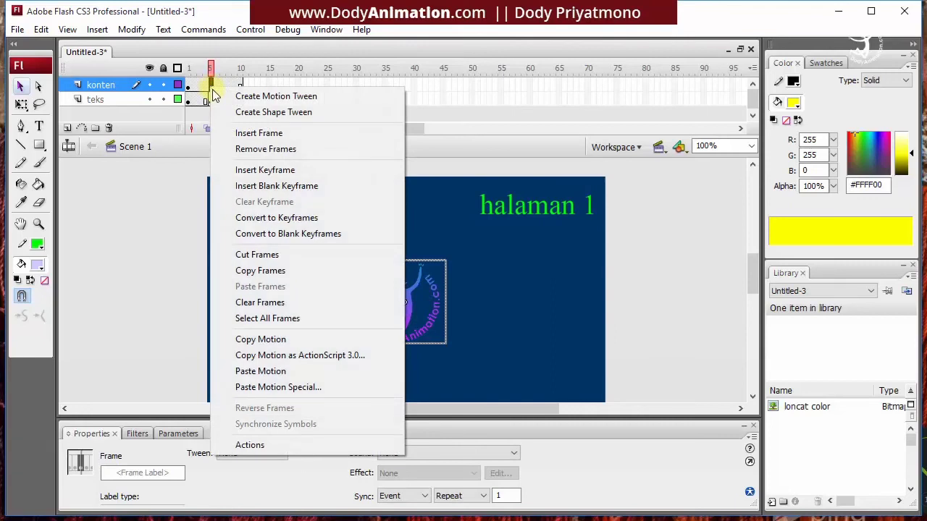
pyautogui.click(288, 234)
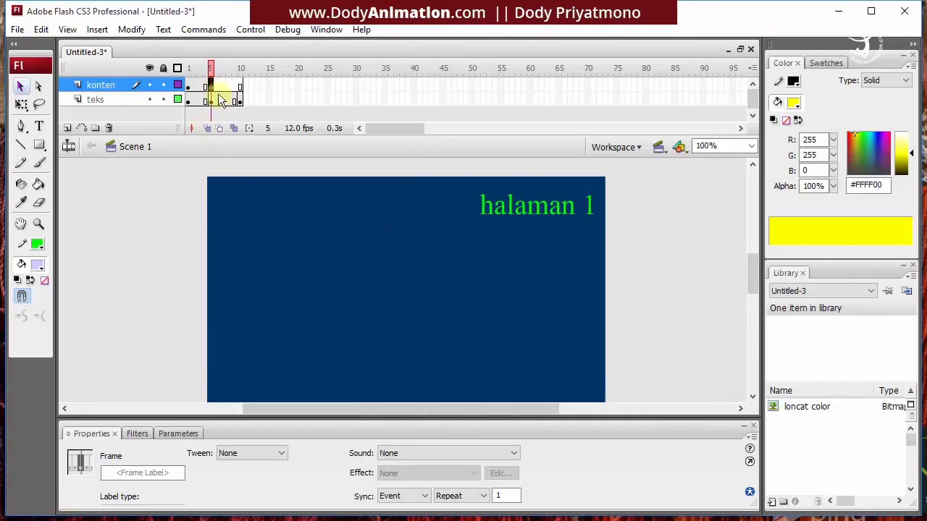
# Step: Import the Adobe_After_Effects image onto the stage at frame 5 and scale it proportionally to about 124 px wide, near the stage's middle
pyautogui.click(17, 29)
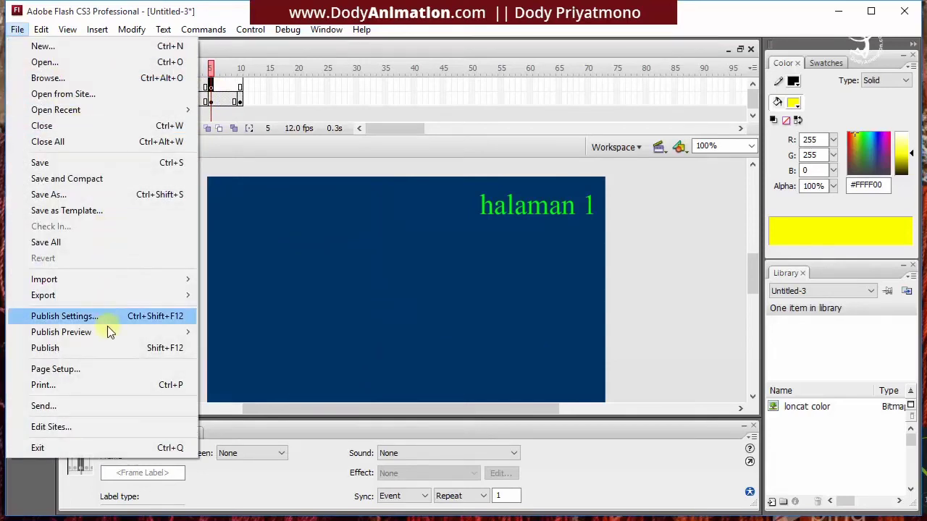
pyautogui.moveTo(76, 280)
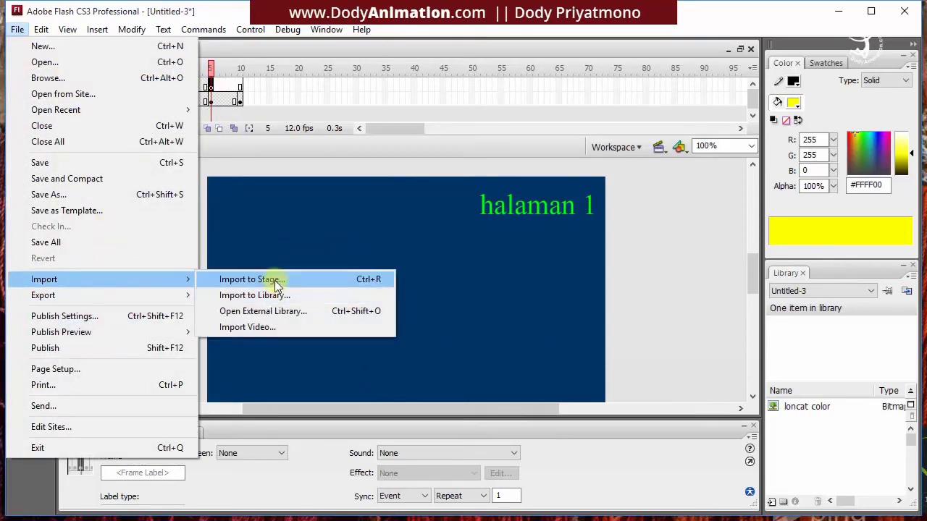
pyautogui.click(269, 278)
pyautogui.moveTo(649, 141); pyautogui.dragTo(649, 165)
pyautogui.click(493, 216)
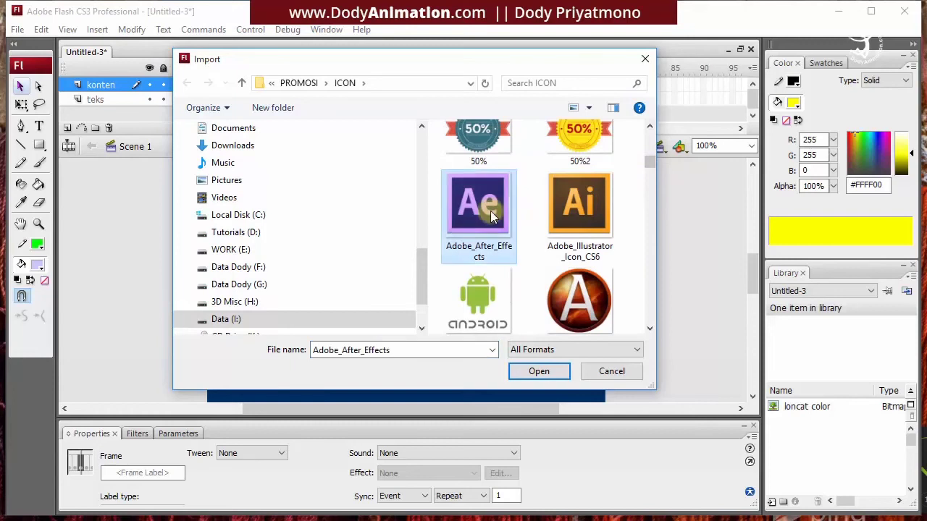
pyautogui.click(538, 371)
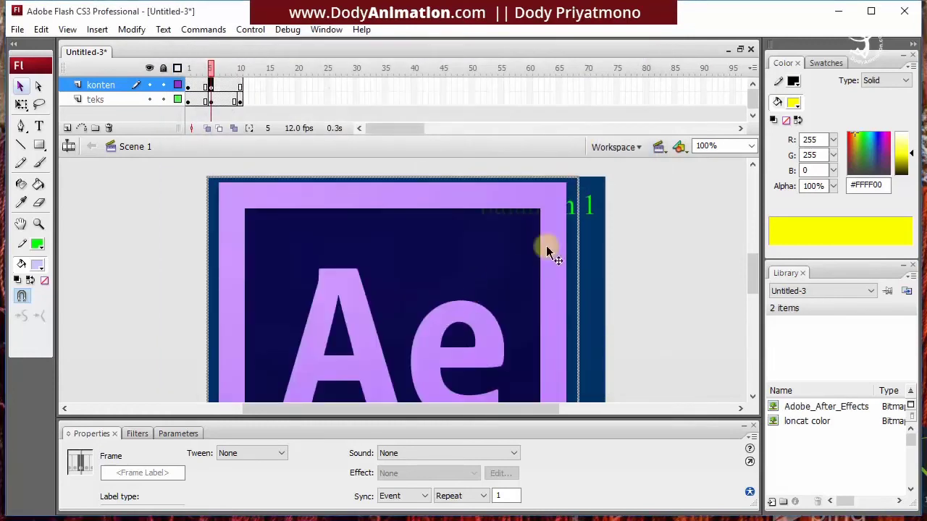
pyautogui.click(21, 104)
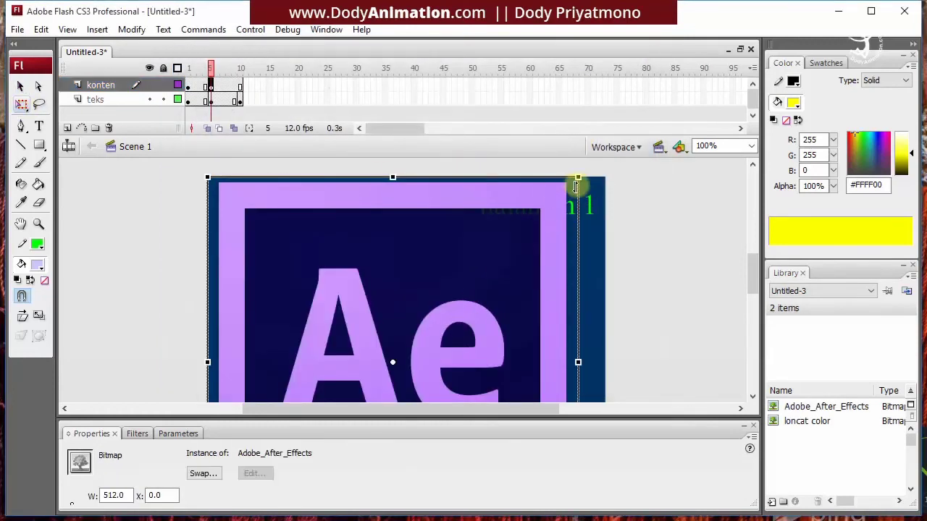
pyautogui.moveTo(577, 177); pyautogui.dragTo(416, 267)
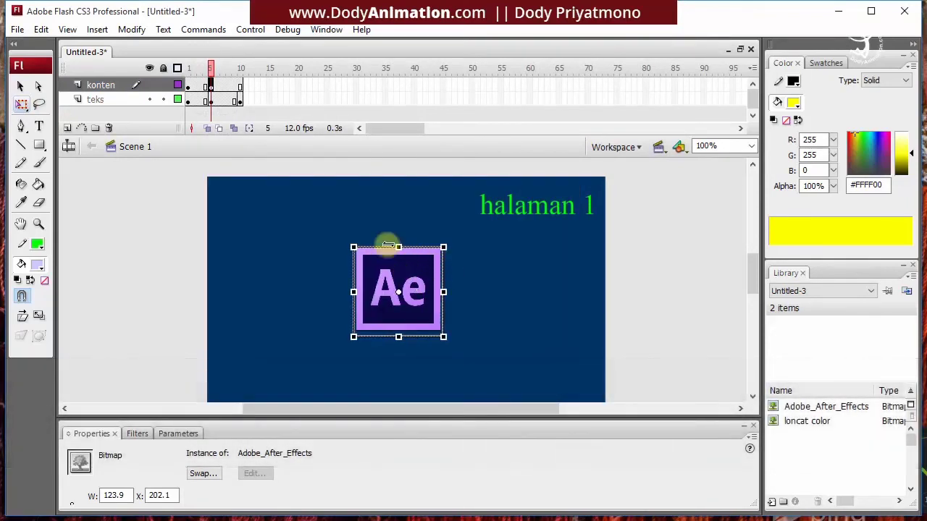
# Step: Convert frame 10 of the konten layer to a blank keyframe
pyautogui.click(239, 85)
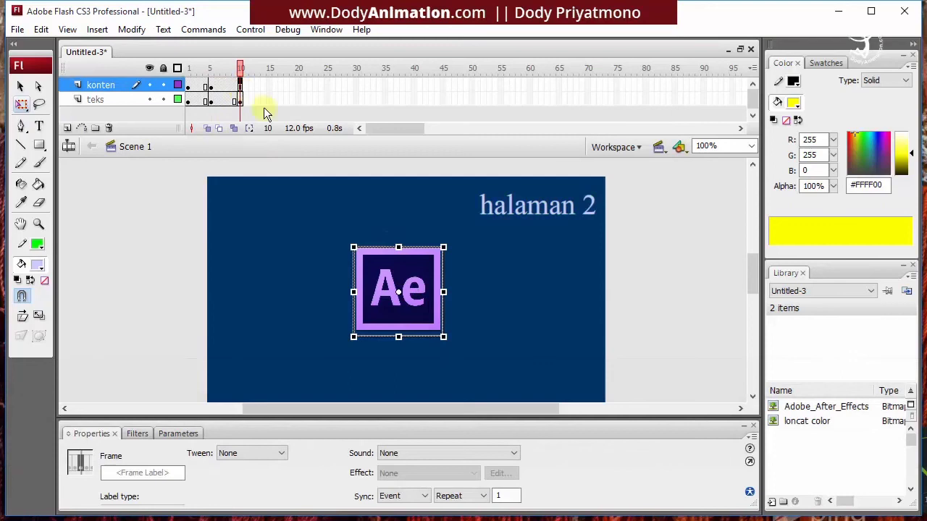
pyautogui.rightClick(241, 89)
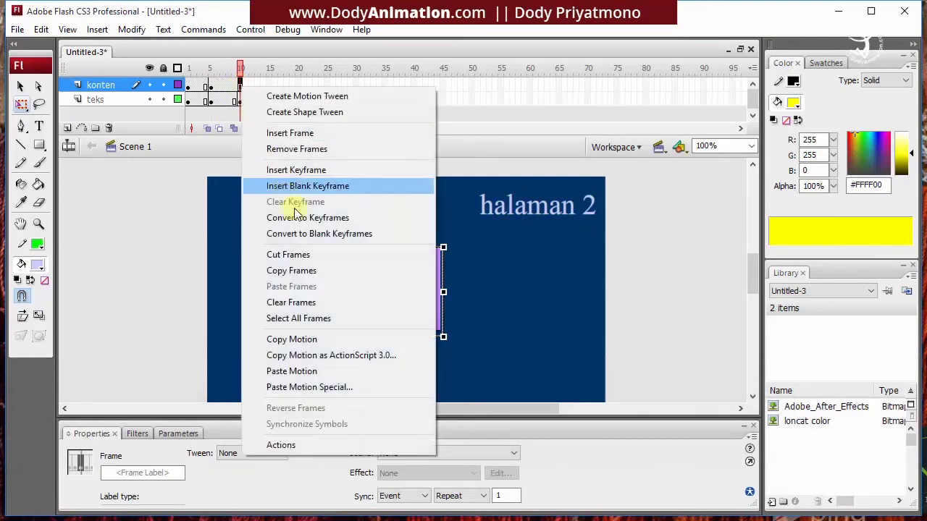
pyautogui.click(302, 238)
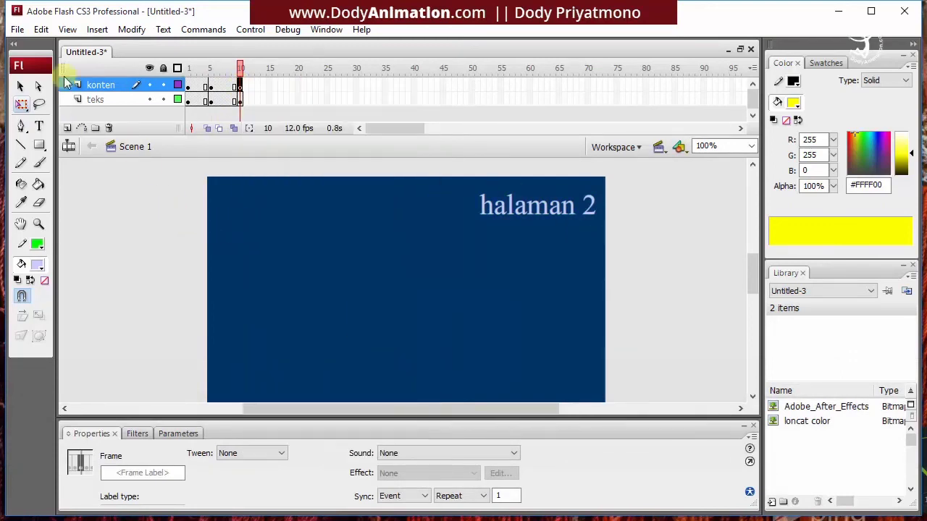
# Step: Import the Adobe_Illustrator_Icon_CS6 image onto the stage at frame 10, scale it to about 106 px wide and place it near the middle
pyautogui.click(17, 29)
pyautogui.moveTo(56, 278)
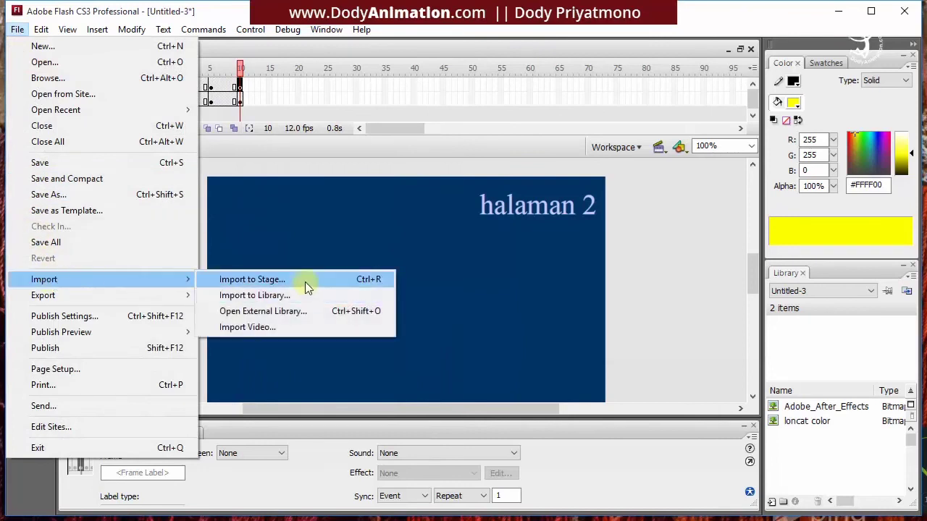
pyautogui.click(305, 287)
pyautogui.moveTo(650, 145); pyautogui.dragTo(648, 210)
pyautogui.click(573, 190)
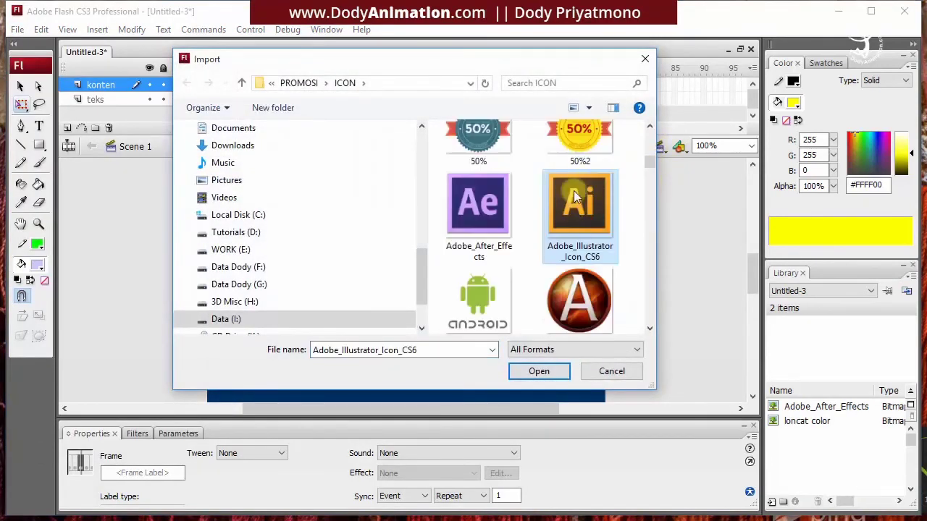
pyautogui.click(538, 372)
pyautogui.moveTo(574, 176); pyautogui.dragTo(412, 273)
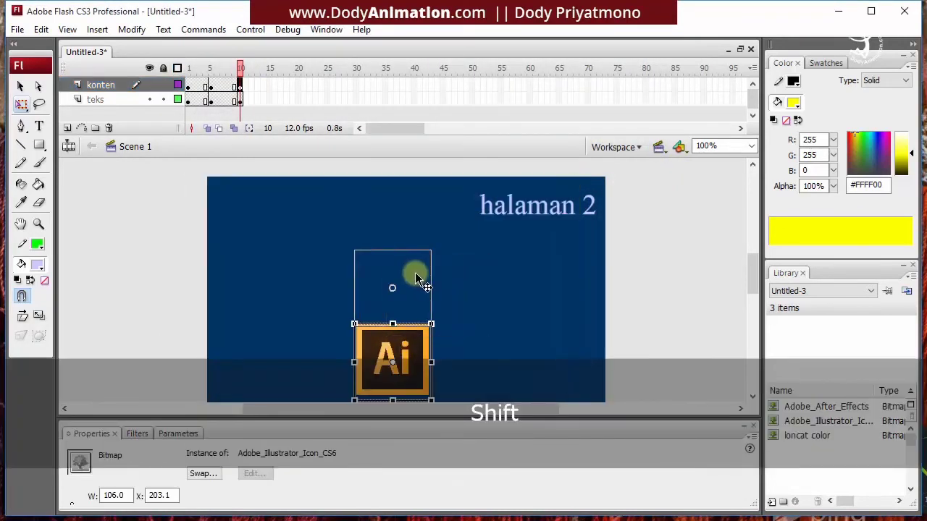
pyautogui.click(20, 86)
pyautogui.click(159, 200)
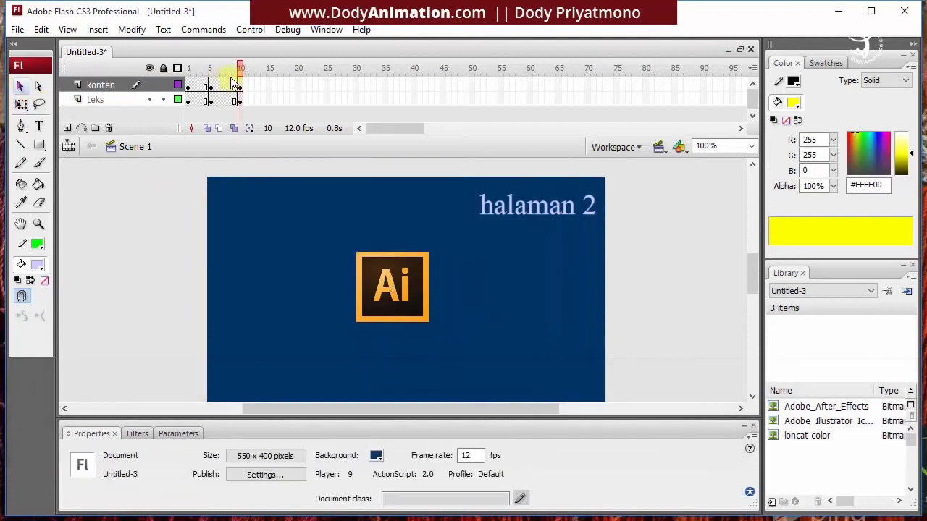
# Step: Scrub the timeline from frame 10 back to frame 1 to review the images on each page, and clear the selection
pyautogui.click(230, 77)
pyautogui.moveTo(234, 75); pyautogui.dragTo(183, 81)
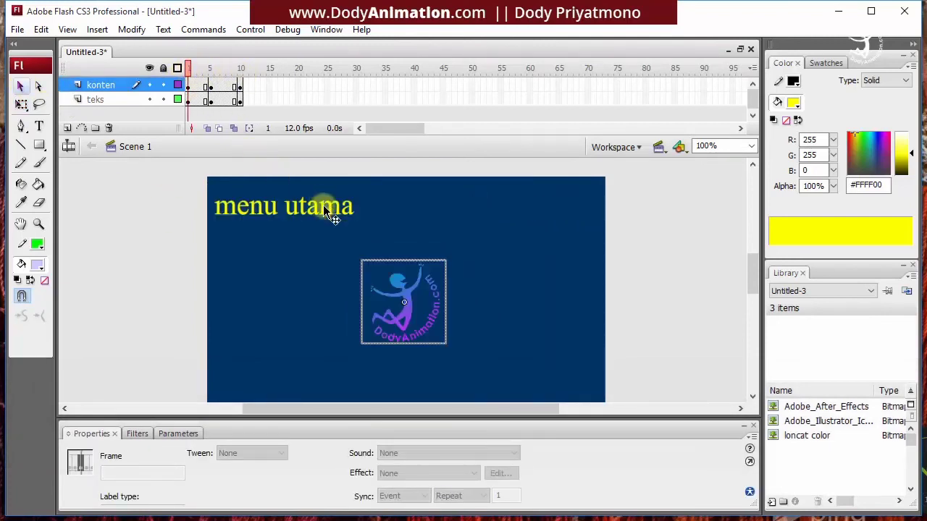
pyautogui.click(221, 235)
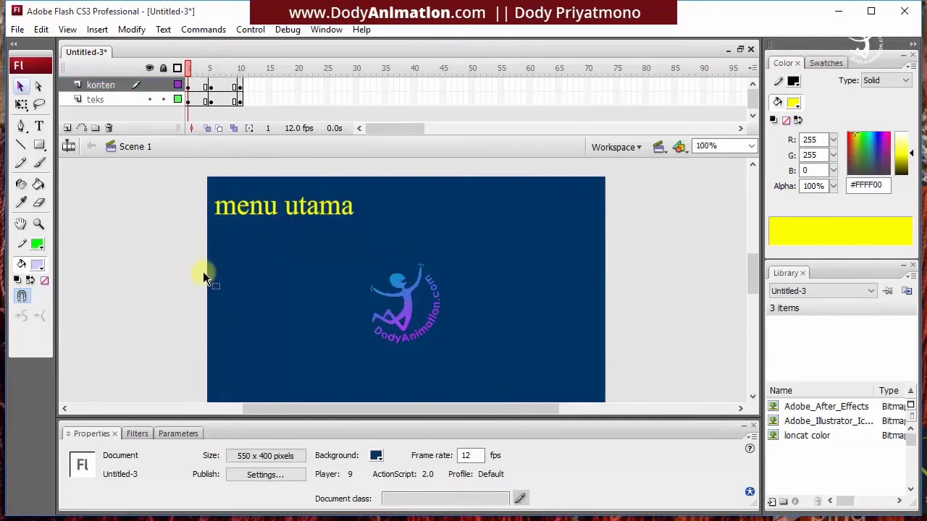
# Step: Add a new layer above konten and name it "tombol"
pyautogui.click(67, 128)
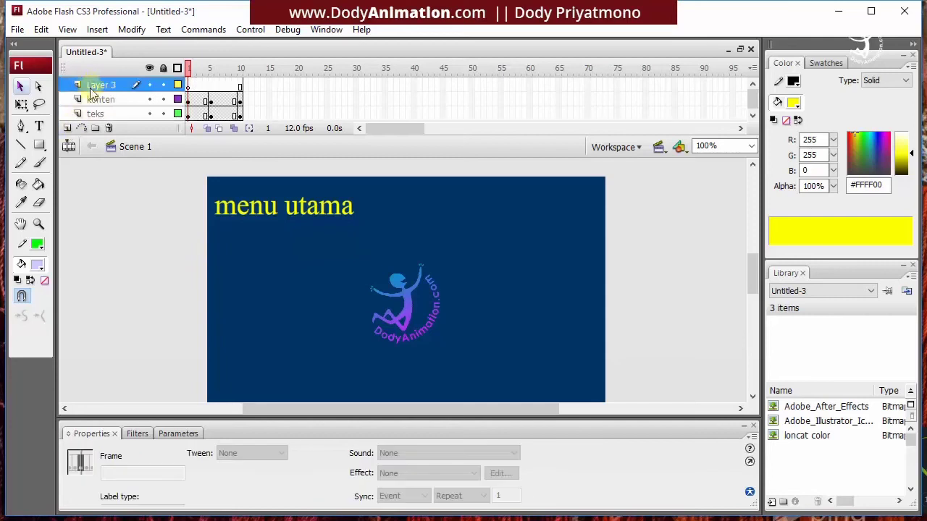
pyautogui.doubleClick(103, 85)
pyautogui.write('t')
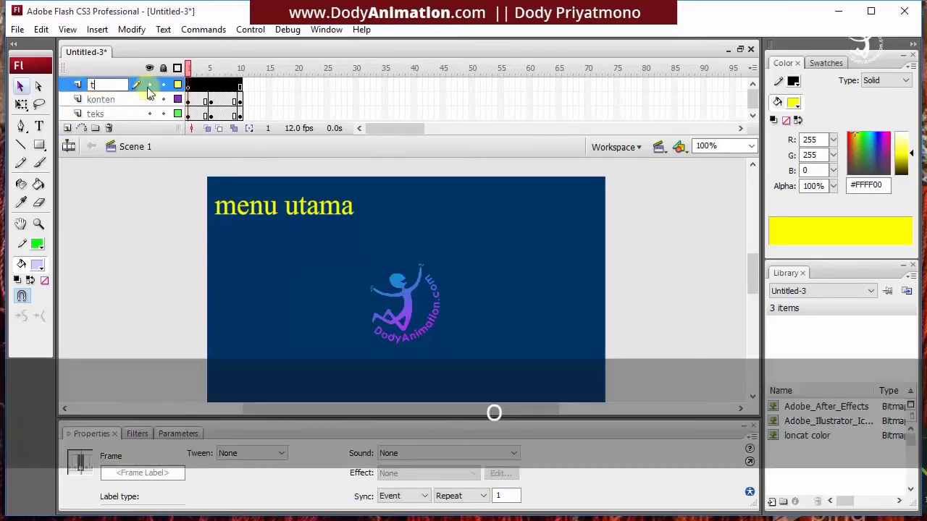
pyautogui.write('ombol')
pyautogui.press('Return')
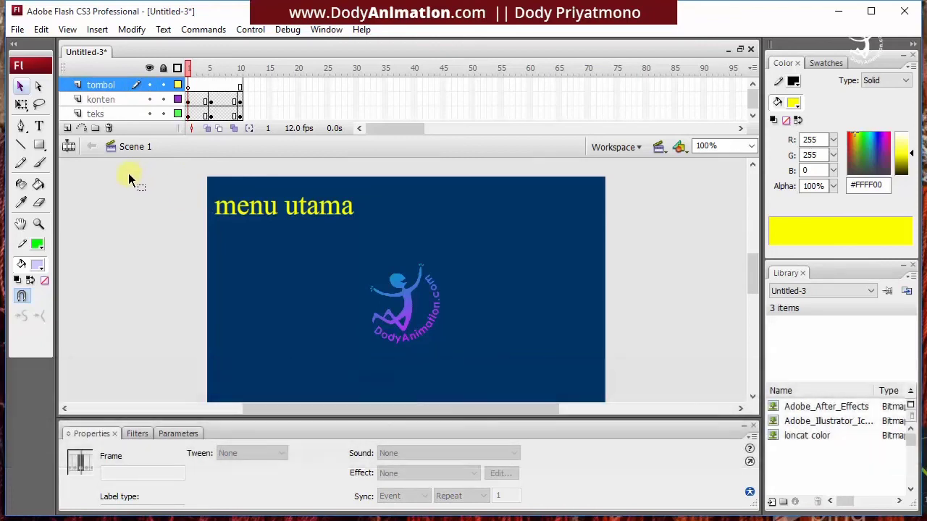
# Step: Select the logo image and the "menu utama" text in turn to check which layer holds each, and deselect
pyautogui.click(403, 308)
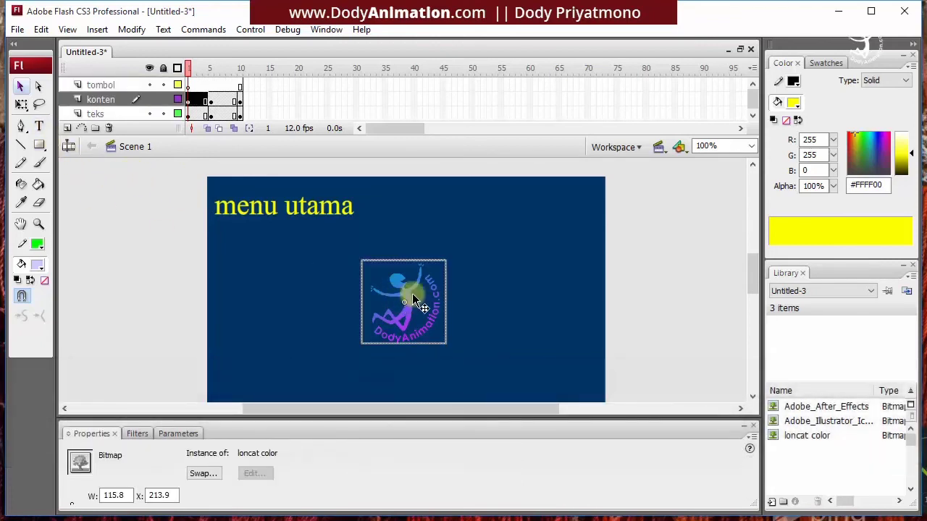
pyautogui.click(337, 212)
pyautogui.click(132, 209)
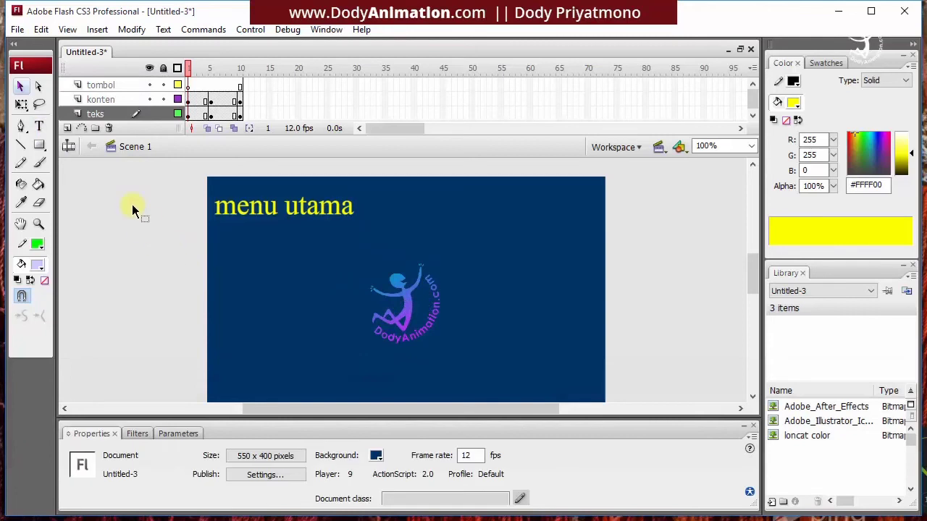
# Step: Try a lavender rectangle with a green outline beside the logo on the teks layer, and undo it
pyautogui.click(39, 147)
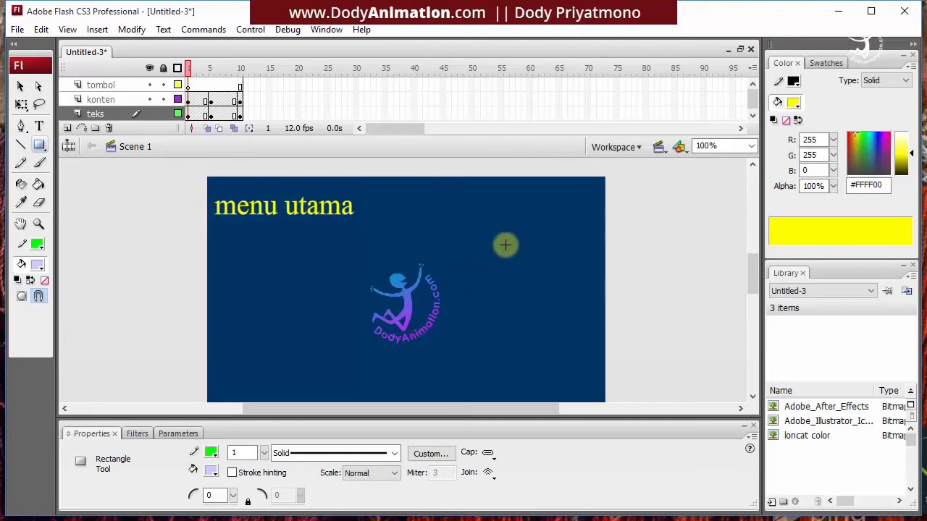
pyautogui.moveTo(491, 236); pyautogui.dragTo(585, 260)
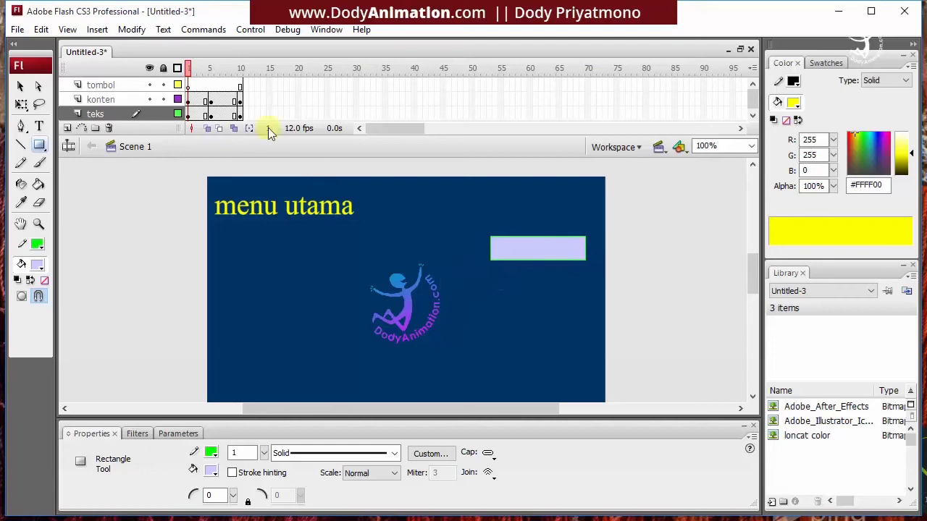
pyautogui.hotkey('ctrl', 'z')
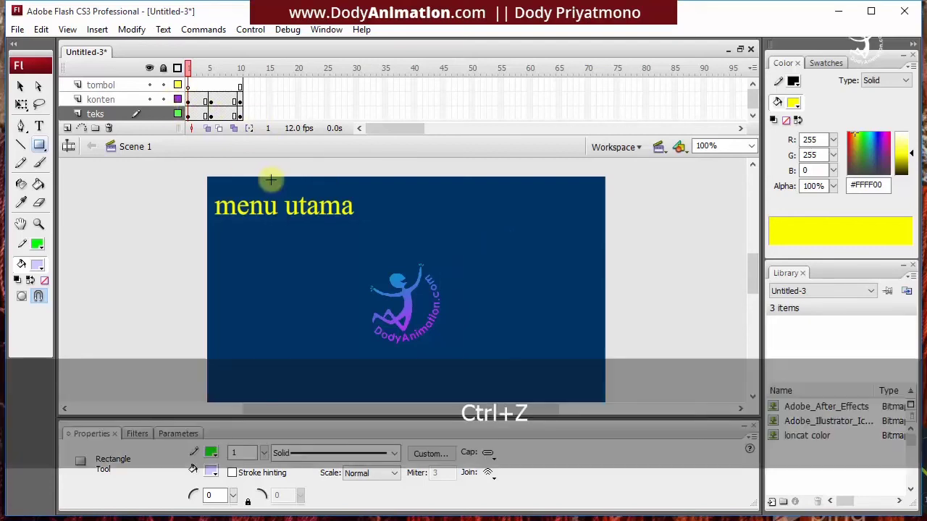
# Step: Draw three stacked red rectangles without an outline to the right of the logo on the tombol layer
pyautogui.click(101, 85)
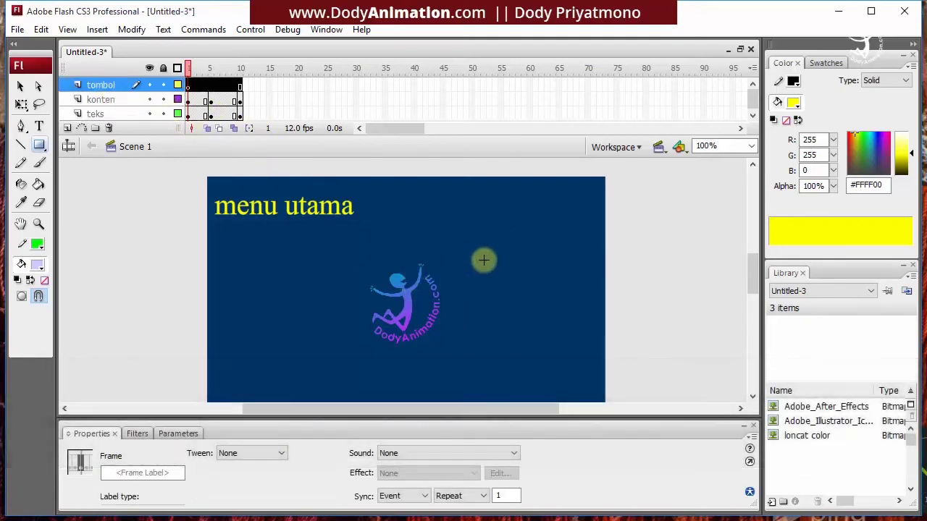
pyautogui.click(37, 245)
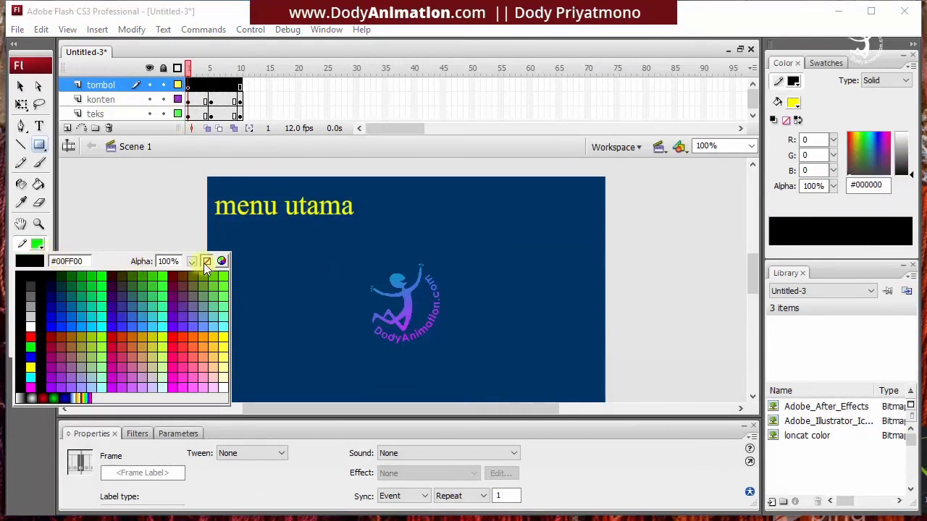
pyautogui.click(207, 261)
pyautogui.click(38, 266)
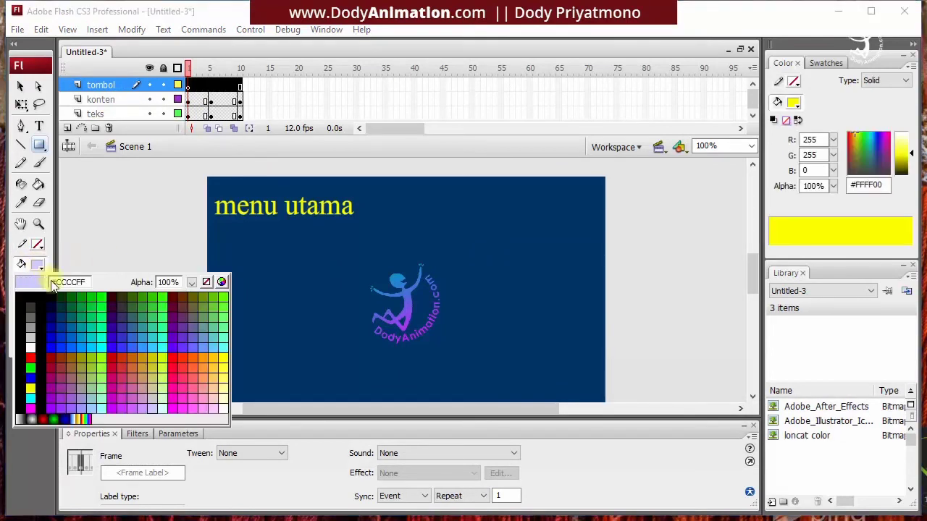
pyautogui.click(175, 357)
pyautogui.moveTo(501, 241); pyautogui.dragTo(578, 264)
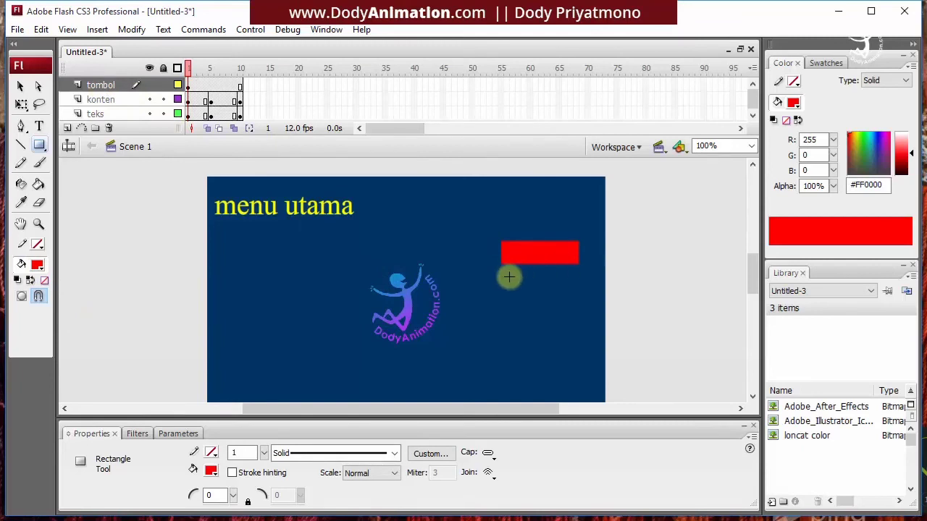
pyautogui.moveTo(502, 277); pyautogui.dragTo(578, 297)
pyautogui.moveTo(504, 315); pyautogui.dragTo(577, 335)
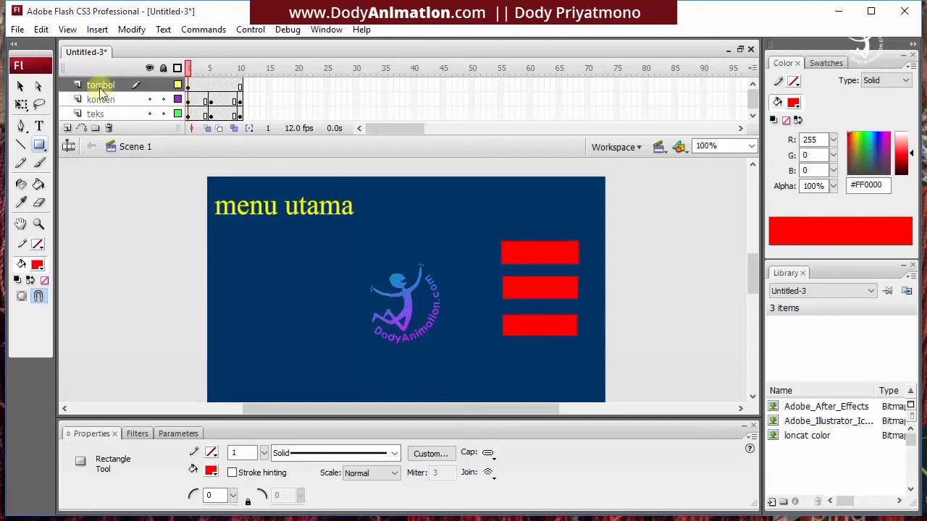
# Step: Add white text reading "home" on the tombol layer, above the red rectangles
pyautogui.click(21, 87)
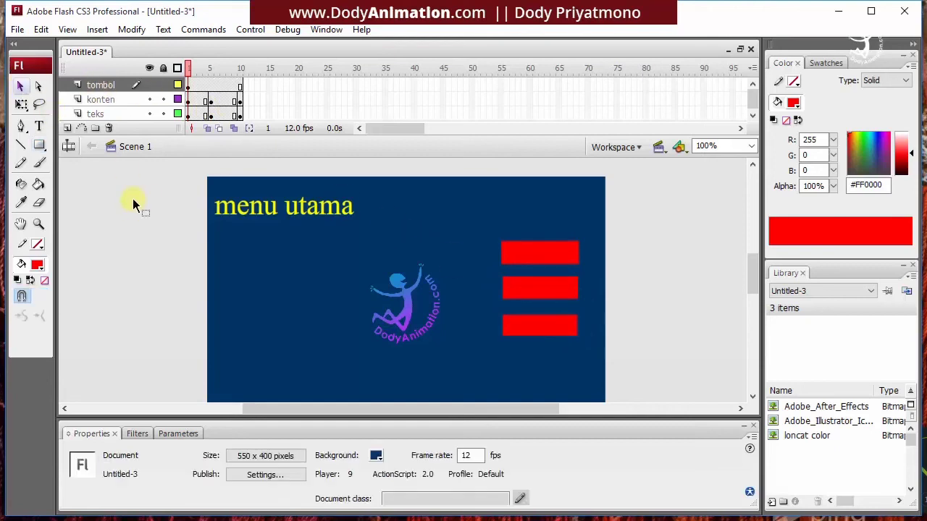
pyautogui.click(39, 127)
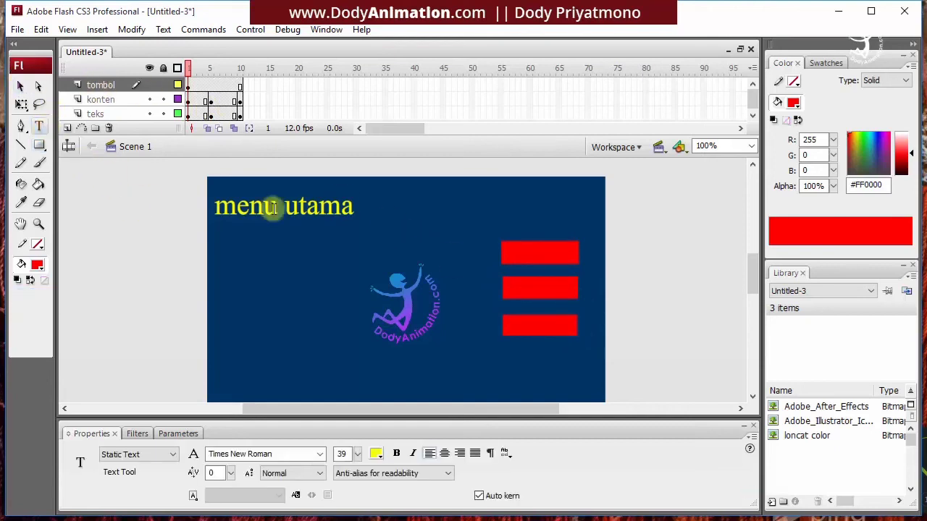
pyautogui.click(37, 265)
pyautogui.click(31, 348)
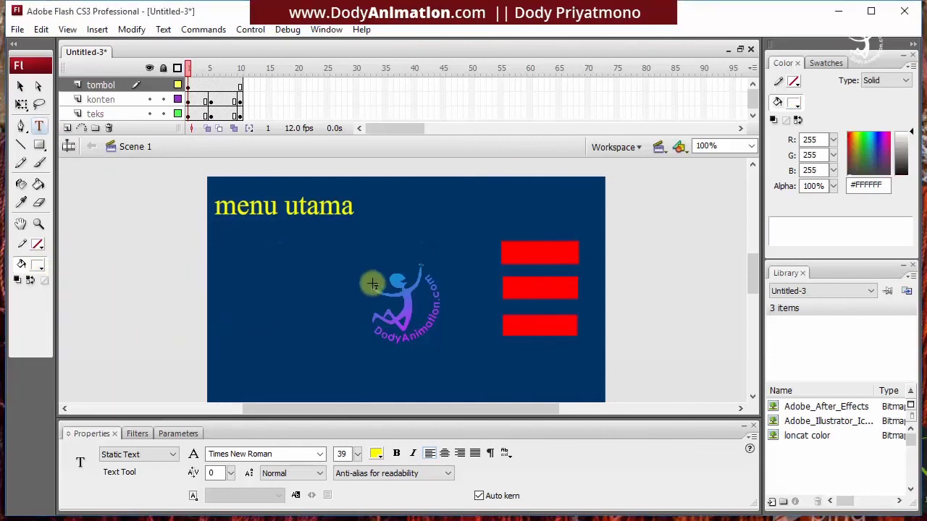
pyautogui.click(444, 211)
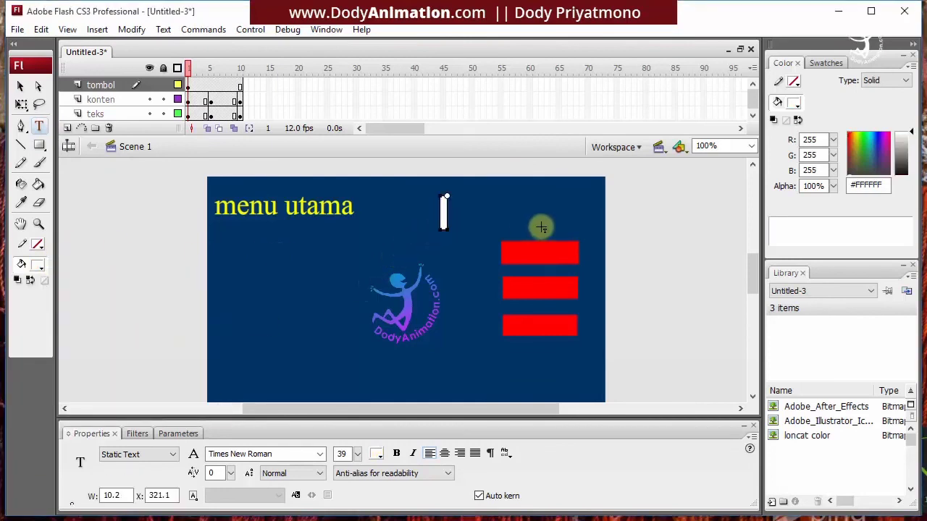
pyautogui.write('ke men')
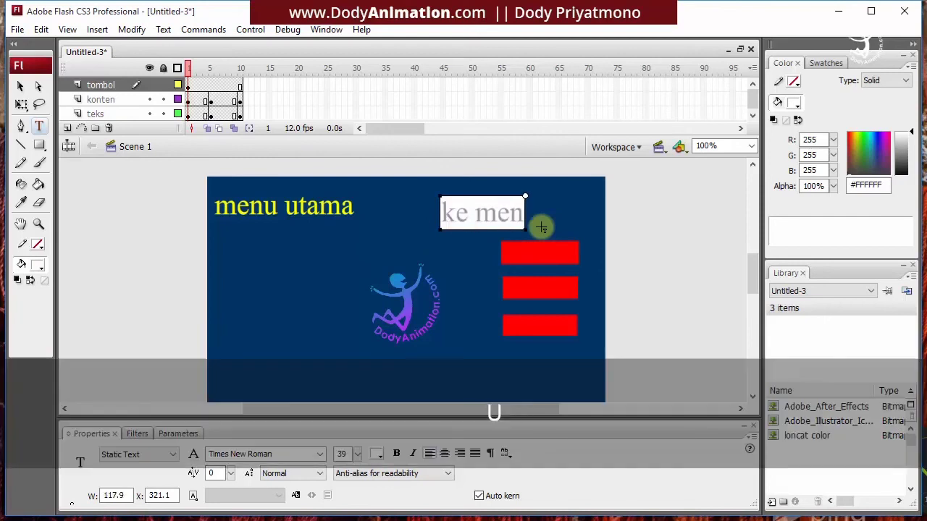
pyautogui.write('u utama')
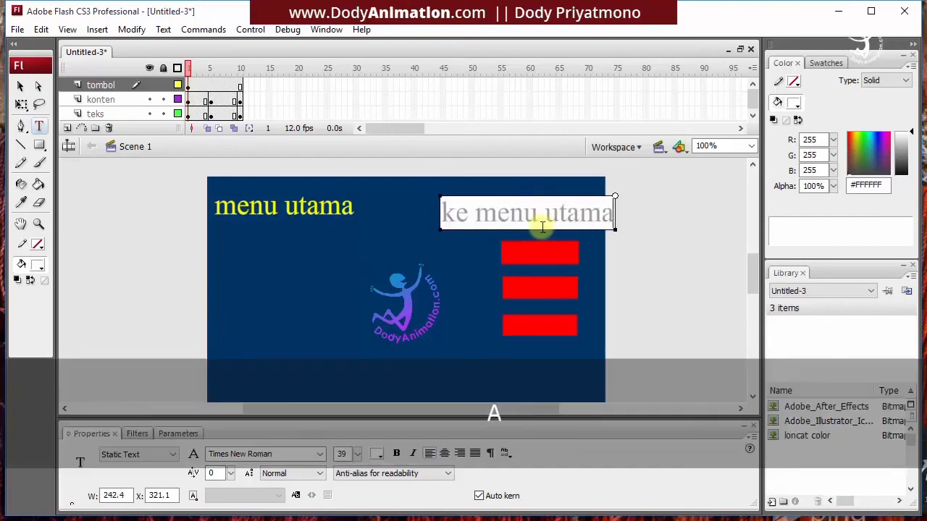
pyautogui.moveTo(440, 213); pyautogui.dragTo(673, 215)
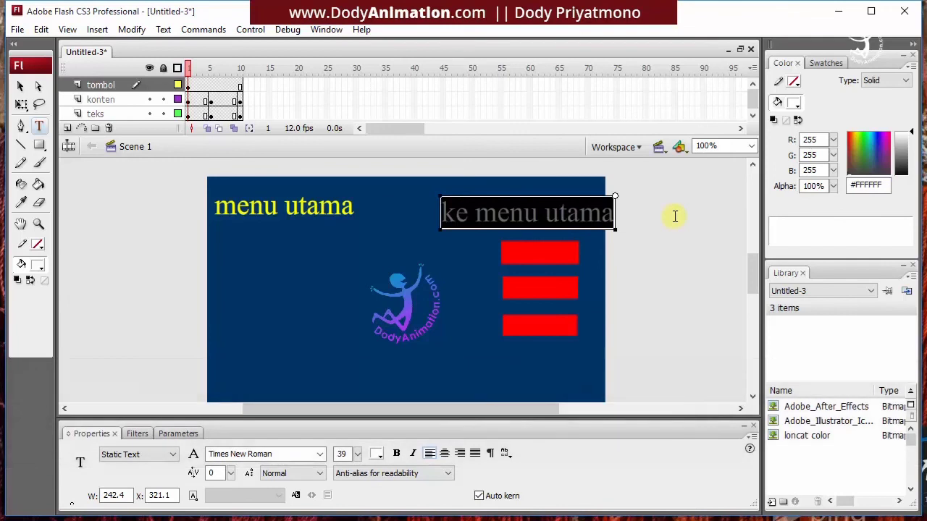
pyautogui.write('home')
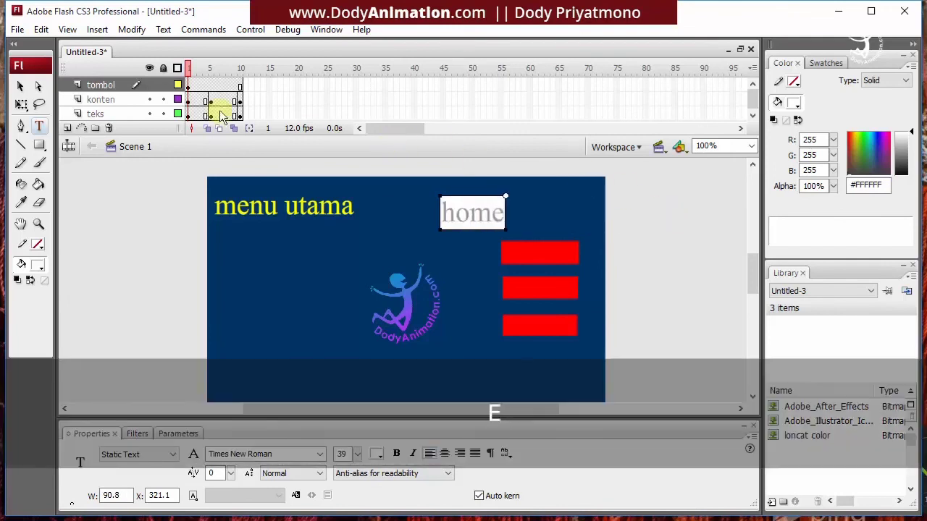
# Step: Move the "home" text onto the top red rectangle and format it in Open Sans at size 31
pyautogui.click(20, 86)
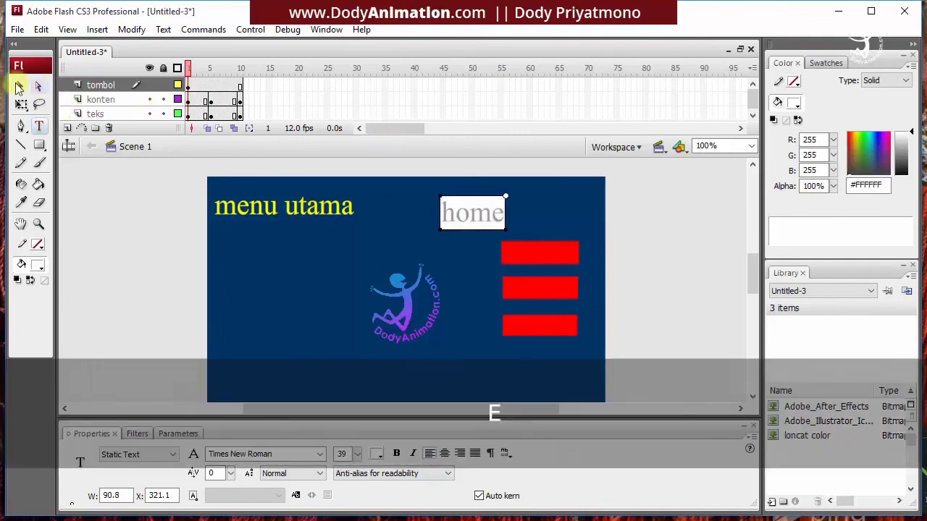
pyautogui.moveTo(496, 215); pyautogui.dragTo(564, 263)
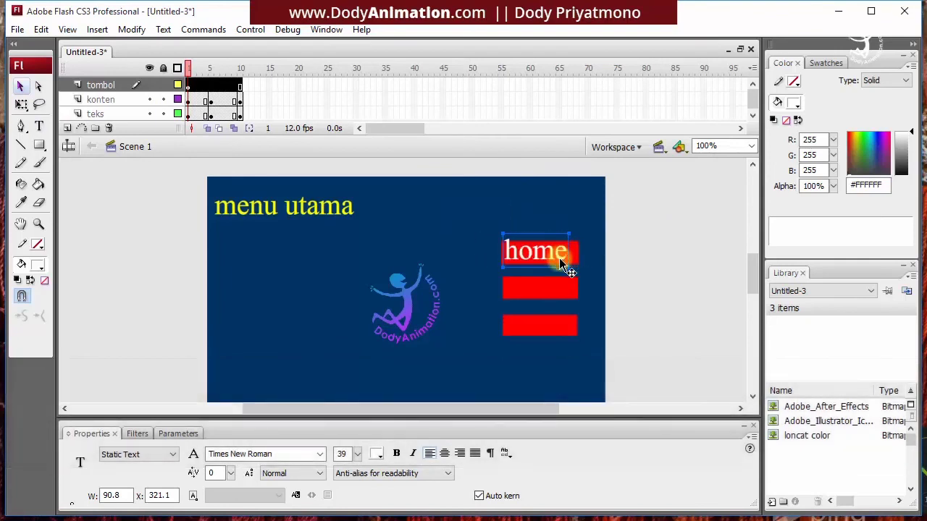
pyautogui.moveTo(358, 455); pyautogui.dragTo(360, 468)
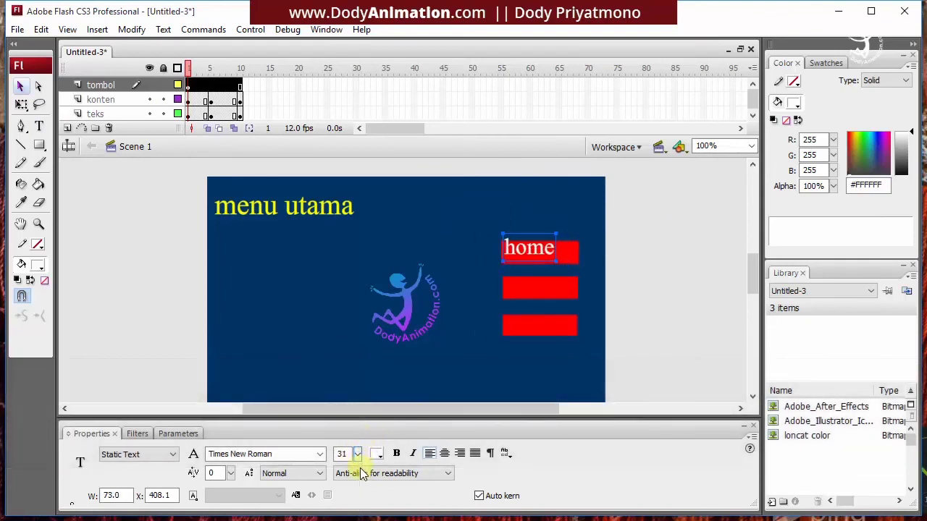
pyautogui.click(319, 453)
pyautogui.write('o')
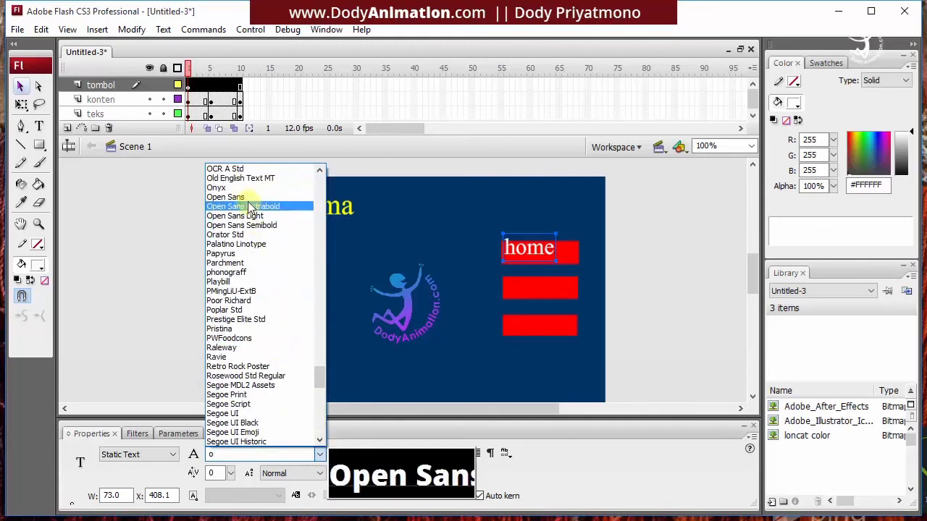
pyautogui.click(225, 197)
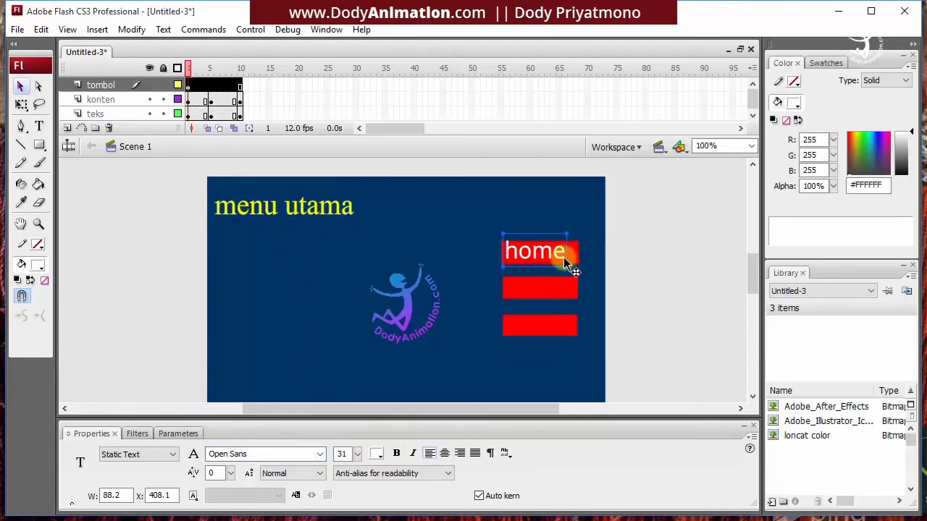
# Step: Centre the "home" label on the top red rectangle with small nudges, and deselect it
pyautogui.moveTo(558, 255); pyautogui.dragTo(563, 260)
pyautogui.press('Left')
pyautogui.press('Left')
pyautogui.press('Left')
pyautogui.press('Left')
pyautogui.press('Left')
pyautogui.press('Left')
pyautogui.press('Left')
pyautogui.press('Left')
pyautogui.press('Left')
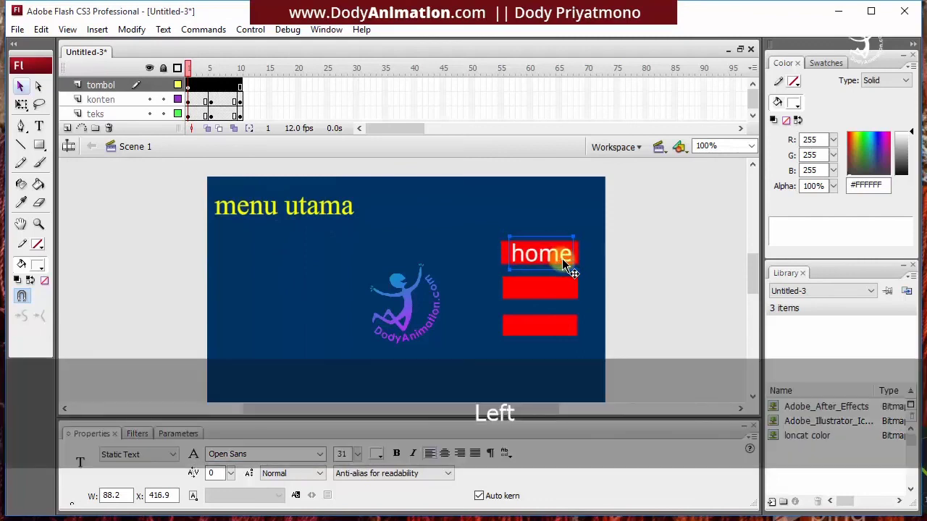
pyautogui.press('Up')
pyautogui.press('Up')
pyautogui.click(659, 271)
# Step: Duplicate the "home" label onto the middle red rectangle, change the copy to "1" and centre it
pyautogui.click(551, 267)
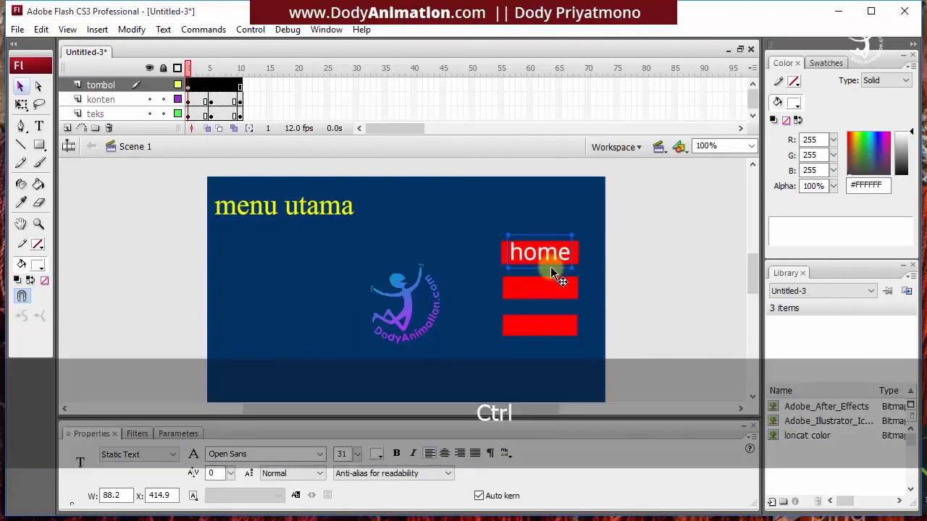
pyautogui.moveTo(546, 254); pyautogui.dragTo(548, 291)
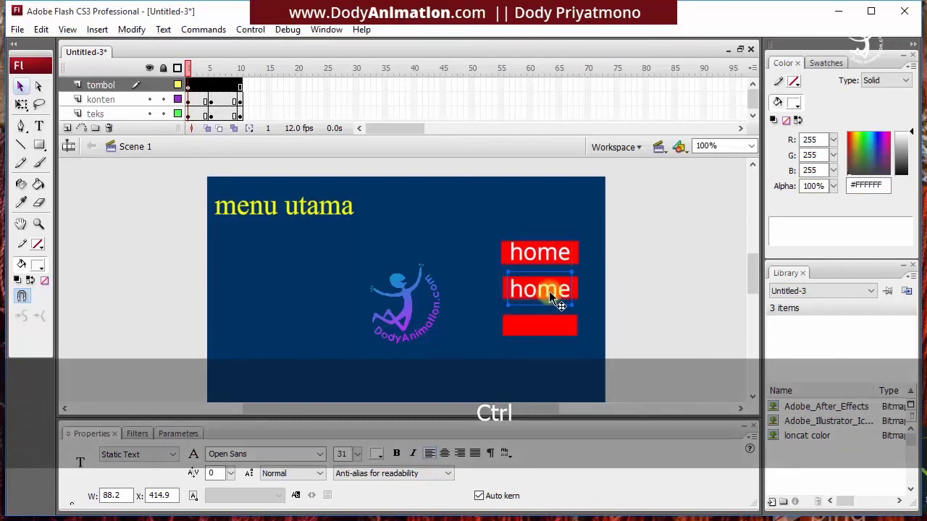
pyautogui.doubleClick(546, 289)
pyautogui.hotkey('ctrl', 'a')
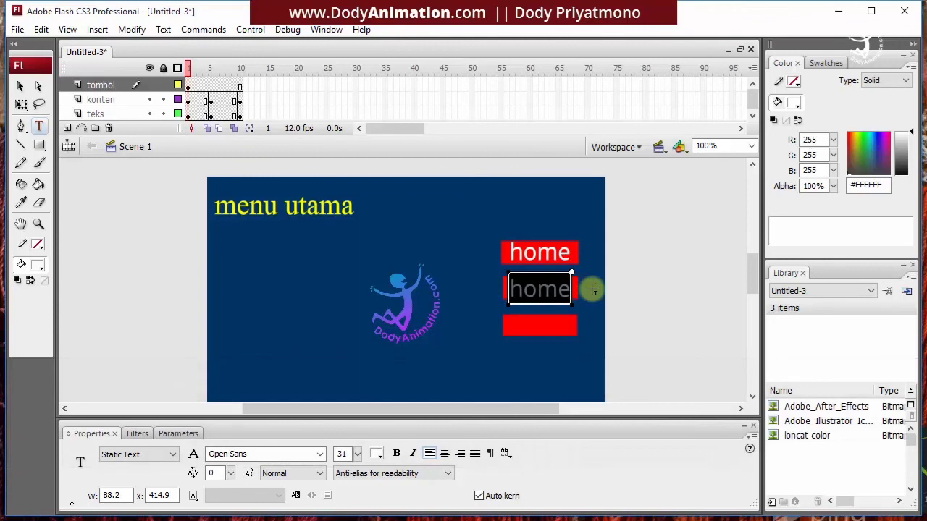
pyautogui.write('1')
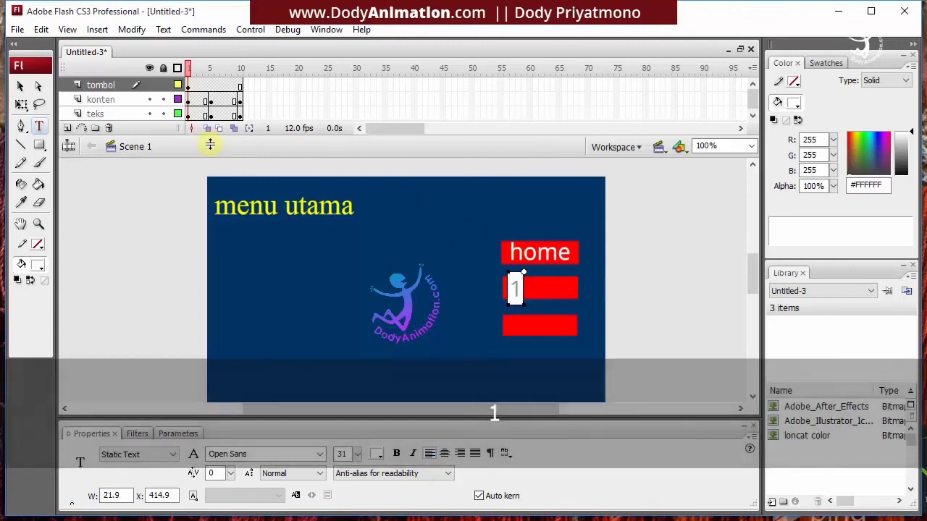
pyautogui.press('Escape')
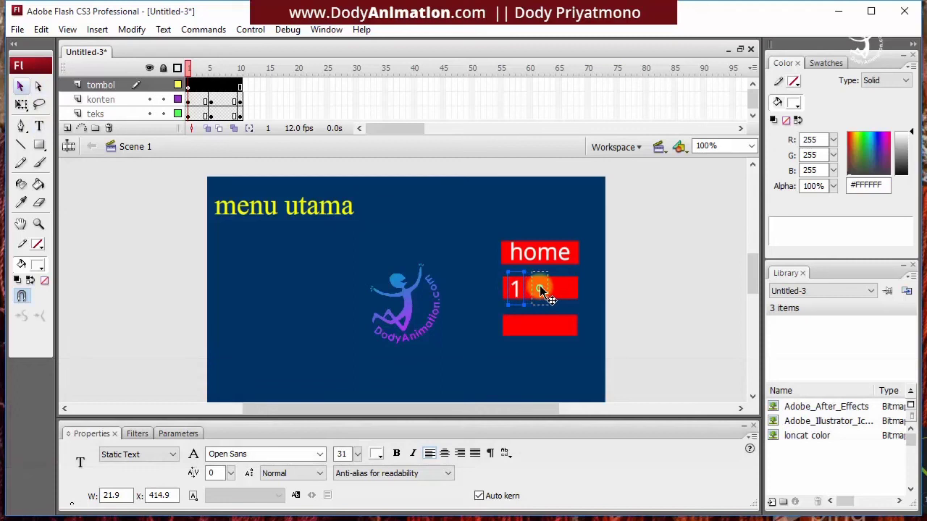
pyautogui.moveTo(541, 289); pyautogui.dragTo(543, 291)
pyautogui.press('Up')
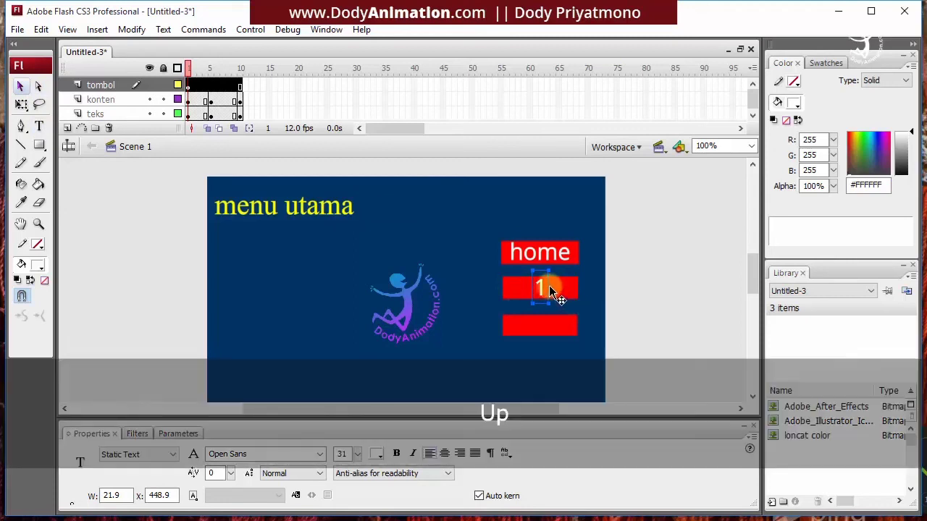
# Step: Duplicate the "1" label onto the bottom red rectangle and change the copy to "2"
pyautogui.press('alt')
pyautogui.moveTo(541, 310); pyautogui.dragTo(541, 328)
pyautogui.press('ctrl')
pyautogui.press('shift')
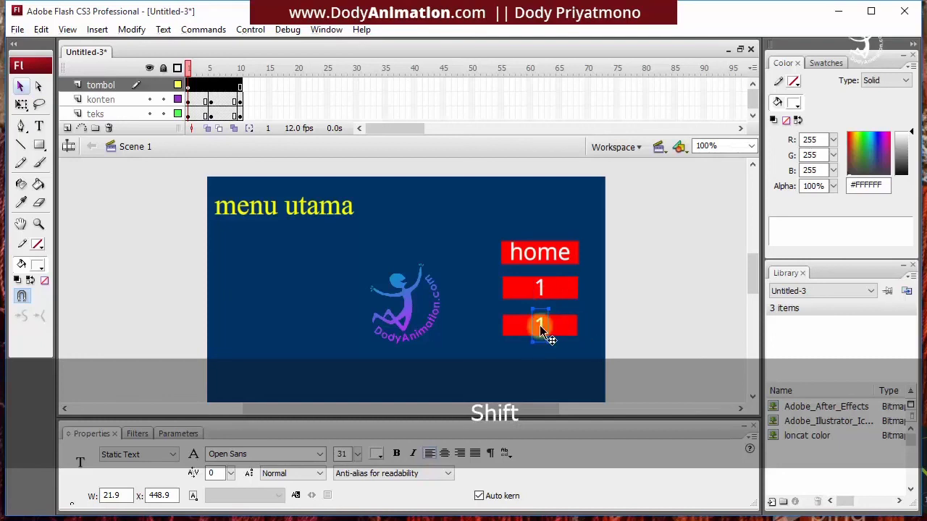
pyautogui.doubleClick(541, 326)
pyautogui.doubleClick(541, 326)
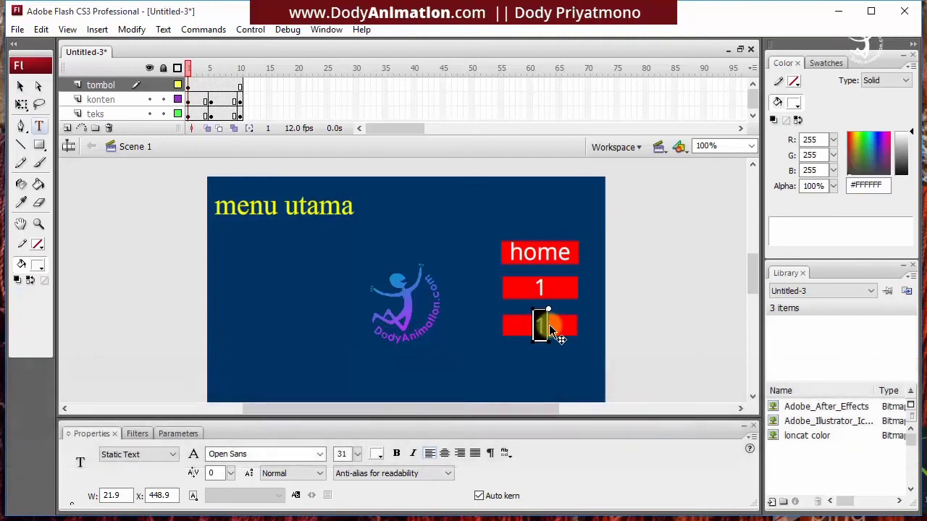
pyautogui.write('2')
pyautogui.click(20, 85)
pyautogui.click(674, 308)
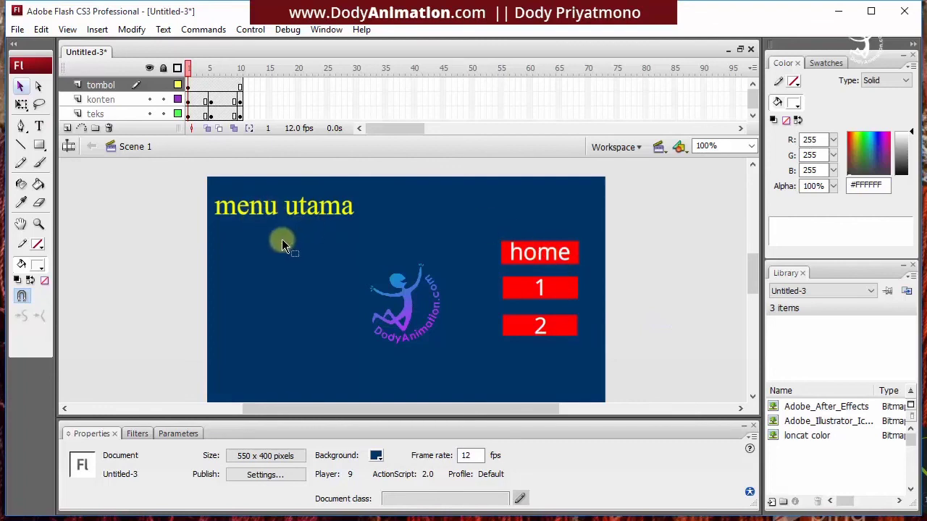
# Step: Check the pages that buttons 1 and 2 stand for at frames 5 and 10, and return to frame 1
pyautogui.click(541, 289)
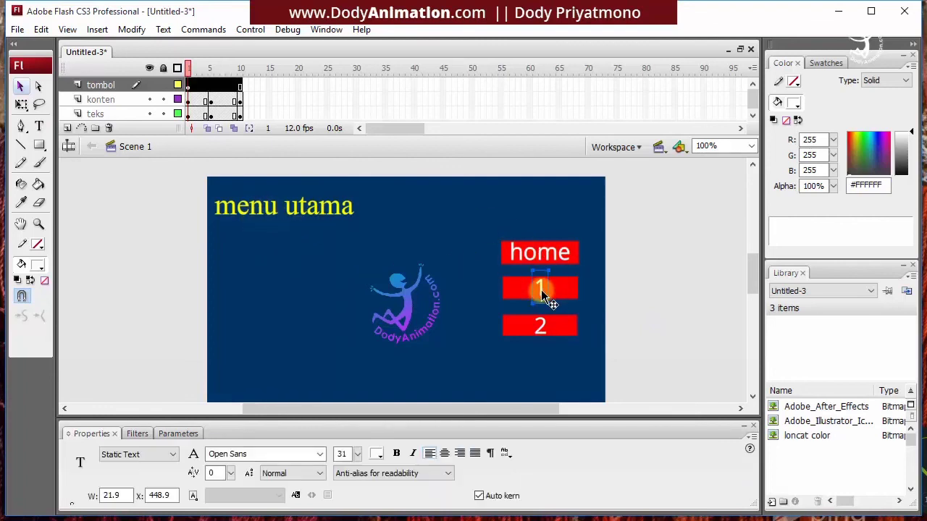
pyautogui.click(211, 69)
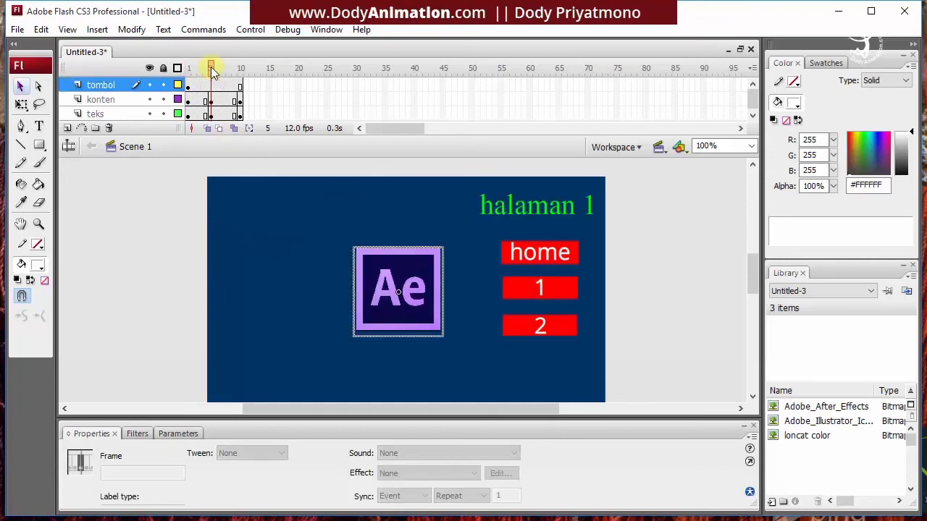
pyautogui.click(188, 80)
pyautogui.click(541, 324)
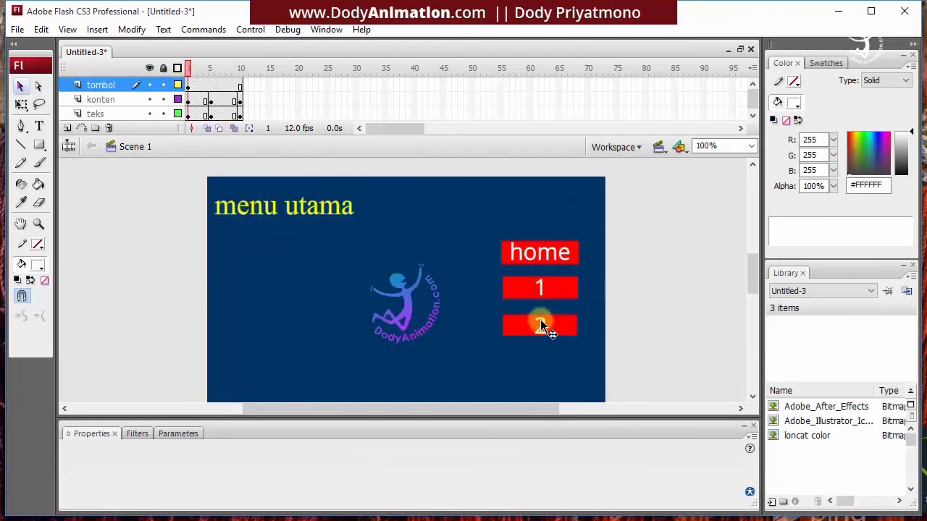
pyautogui.click(242, 68)
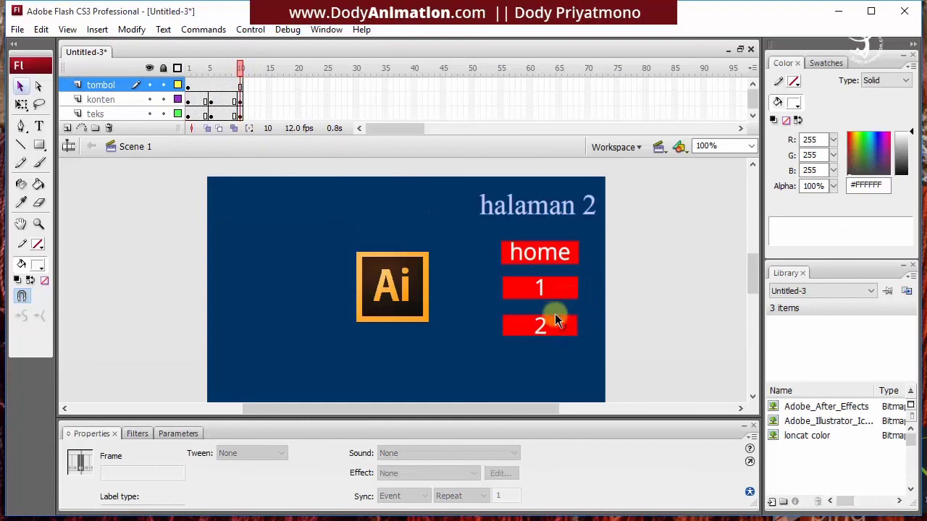
pyautogui.click(647, 312)
pyautogui.click(188, 84)
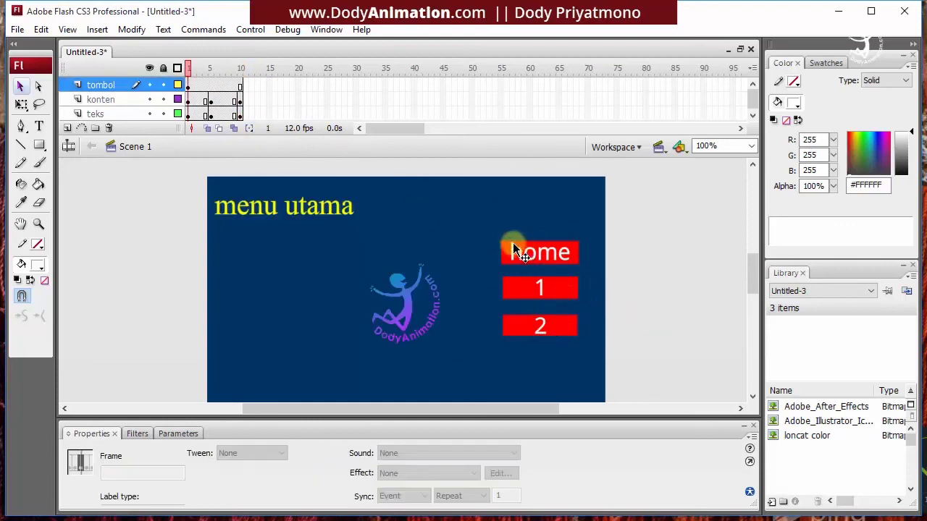
# Step: Demonstrate selecting the top red rectangle together with its "home" label, and clear the selection
pyautogui.moveTo(495, 235); pyautogui.dragTo(586, 269)
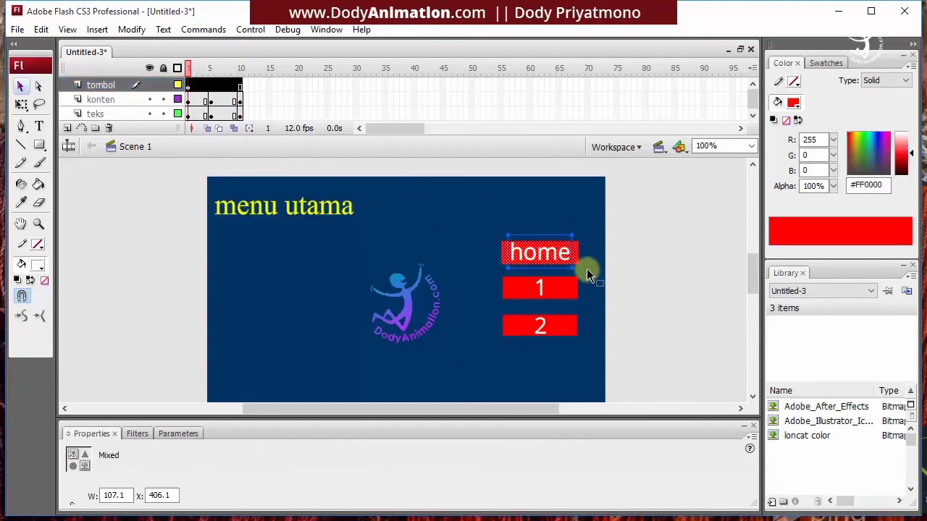
pyautogui.click(636, 275)
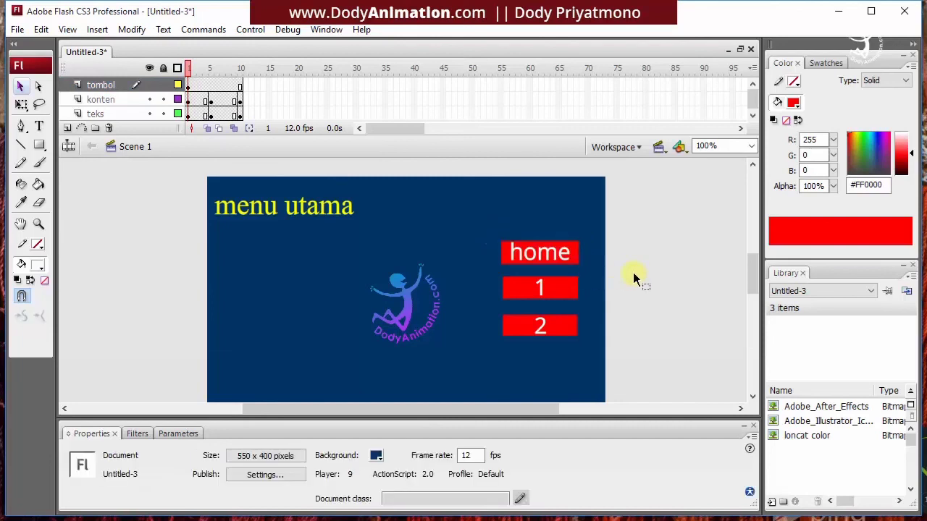
pyautogui.moveTo(494, 235); pyautogui.dragTo(587, 270)
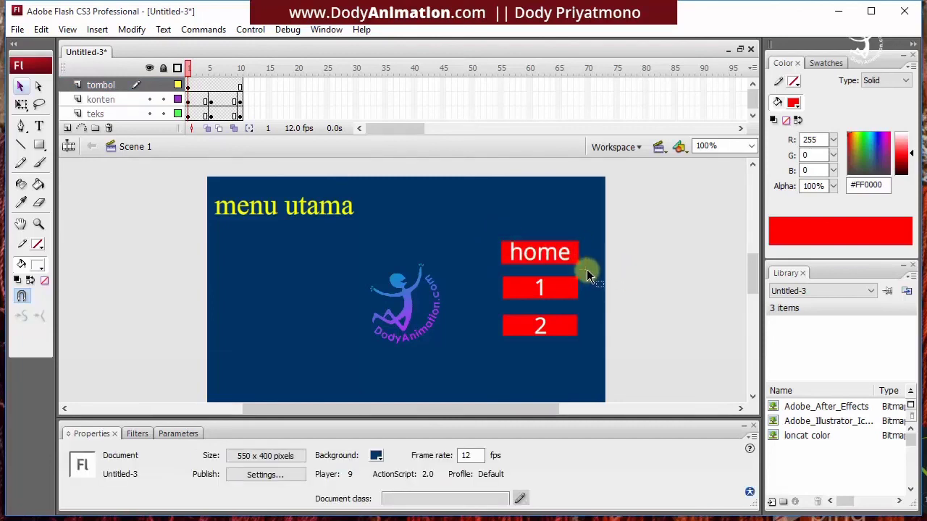
pyautogui.click(644, 258)
pyautogui.moveTo(496, 237); pyautogui.dragTo(583, 269)
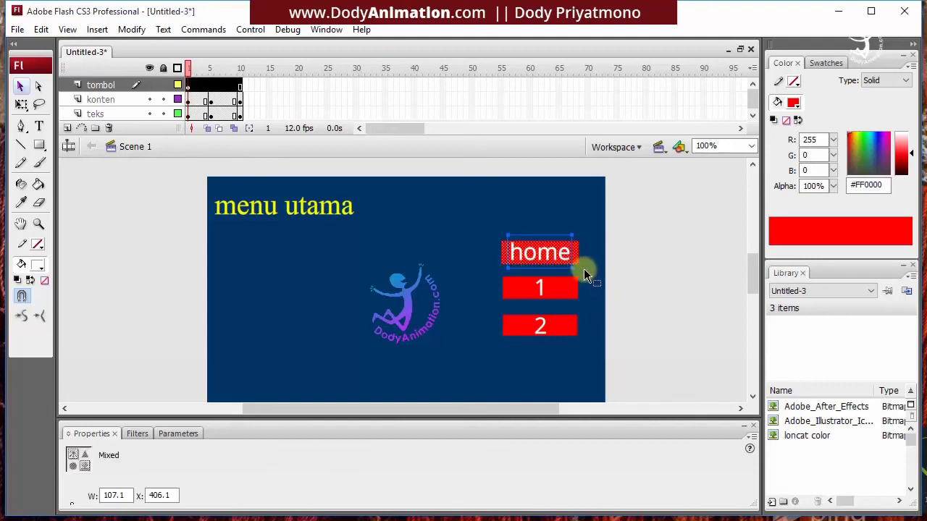
pyautogui.click(656, 270)
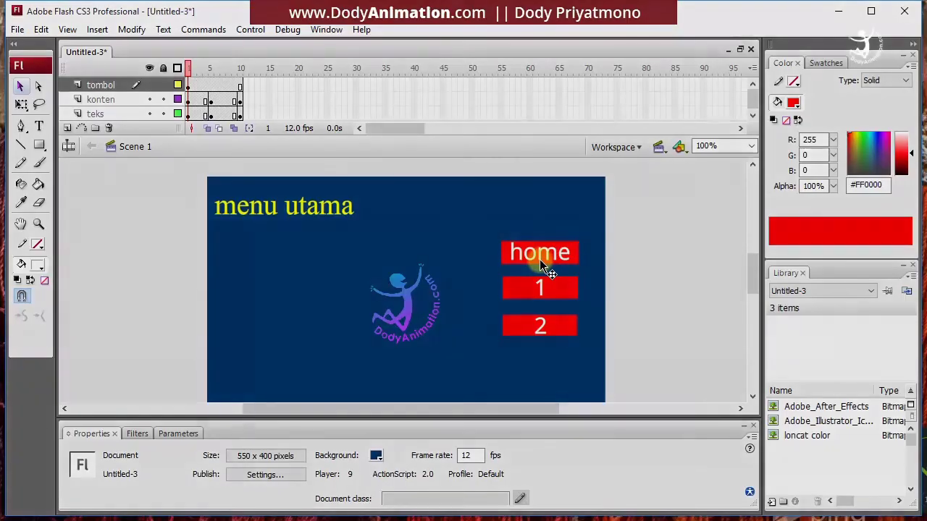